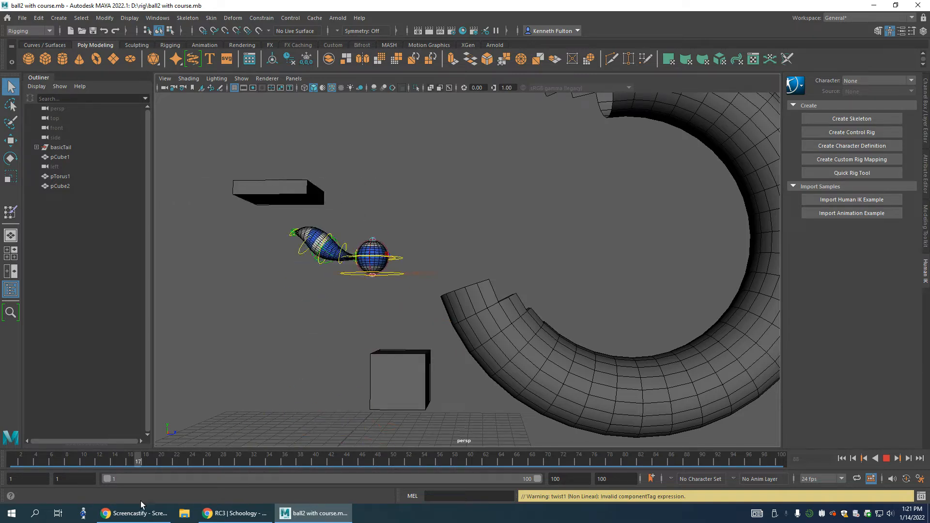
- Play back the existing ball-with-tail animation and return the timeline to frame 1
{"action": "key", "text": "Escape"}
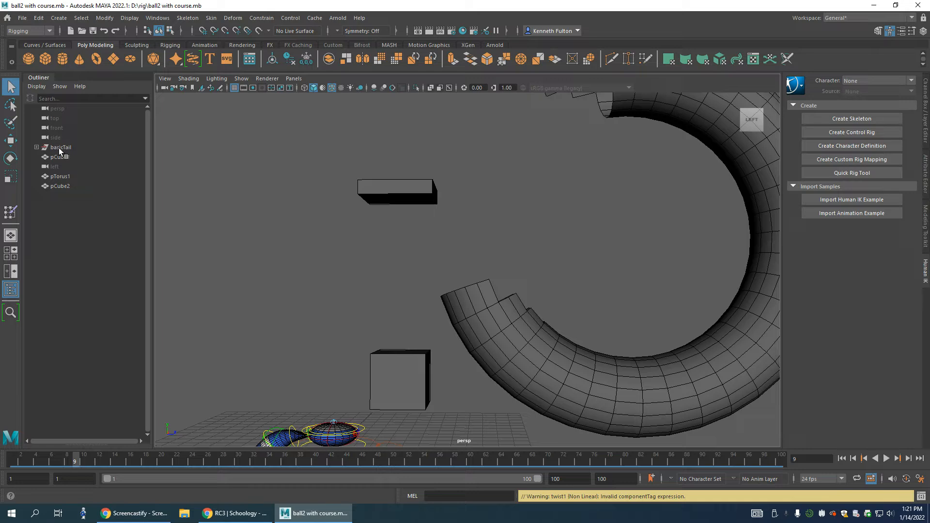
{"action": "key", "text": "alt+v"}
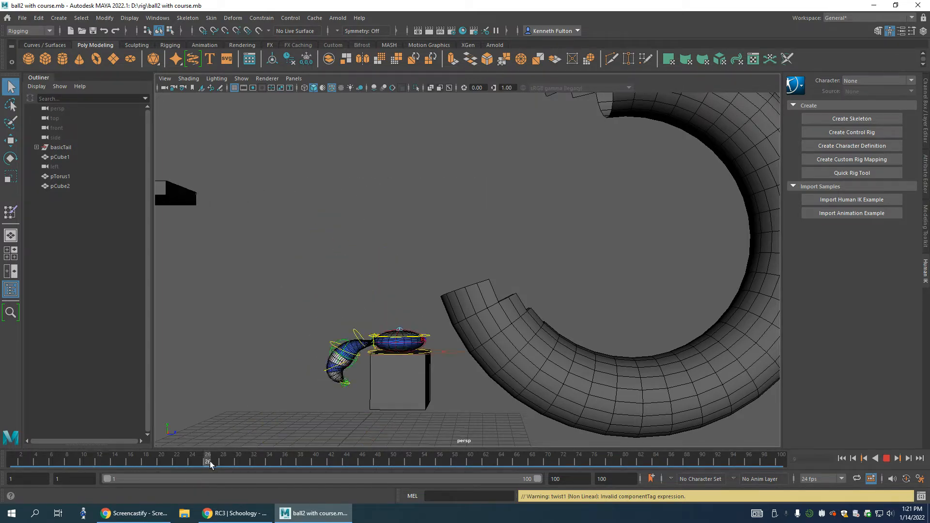
{"action": "left_click_drag", "start_coordinate": [440, 486], "coordinate": [13, 470]}
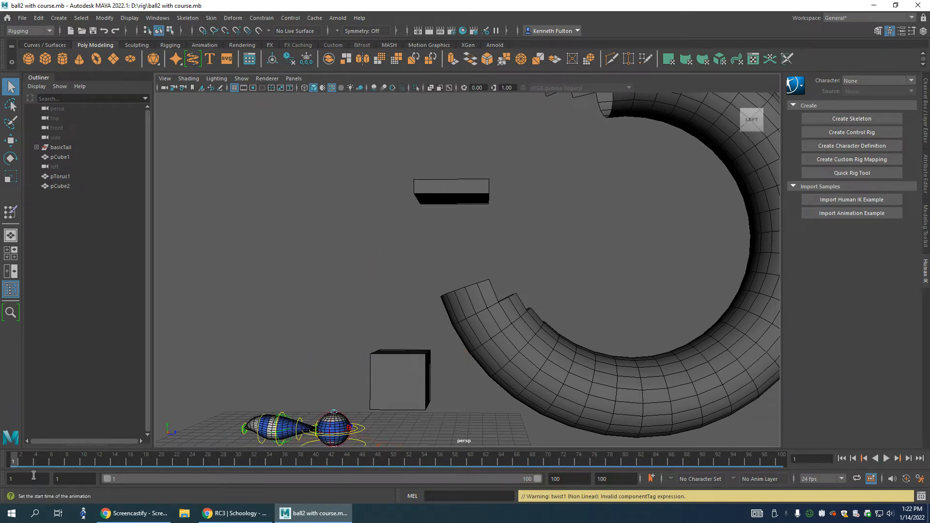
- Try moving the whole ball-and-tail rig with its outermost base control at frame 1, and undo the move
{"action": "middle_click_drag", "start_coordinate": [369, 389], "coordinate": [403, 289], "text": "alt"}
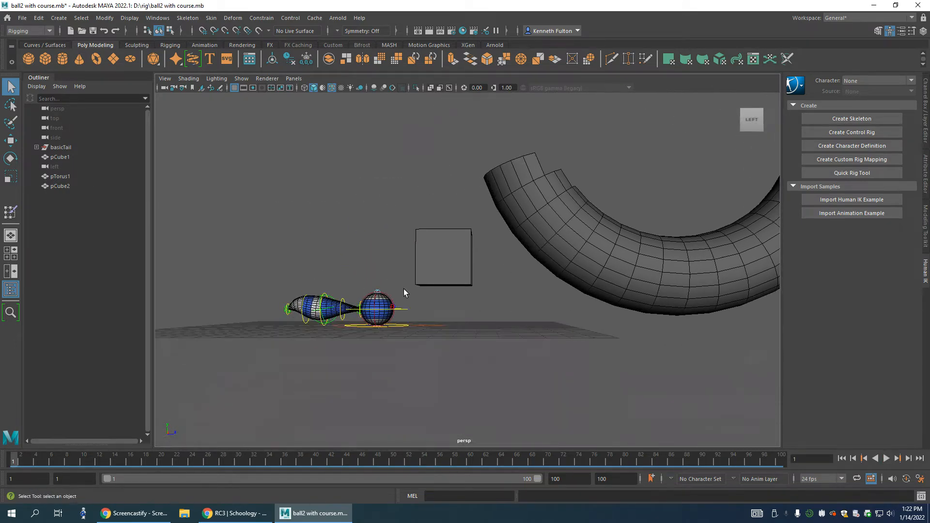
{"action": "scroll", "coordinate": [380, 310], "scroll_direction": "up", "scroll_amount": 5}
{"action": "left_click_drag", "start_coordinate": [367, 308], "coordinate": [464, 280], "text": "alt"}
{"action": "left_click_drag", "start_coordinate": [503, 365], "coordinate": [481, 333], "text": "alt"}
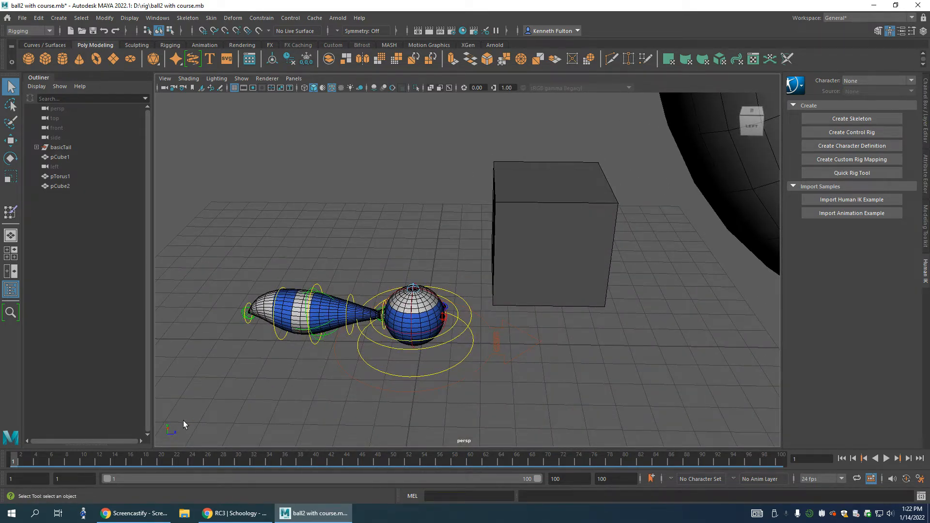
{"action": "left_click_drag", "start_coordinate": [234, 409], "coordinate": [379, 387], "text": "alt"}
{"action": "left_click_drag", "start_coordinate": [468, 417], "coordinate": [509, 409], "text": "alt"}
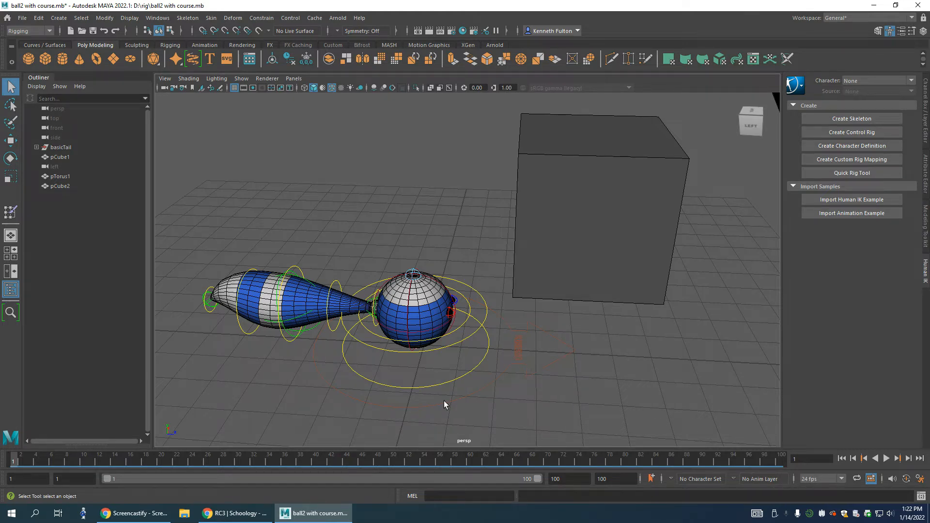
{"action": "left_click", "coordinate": [388, 406]}
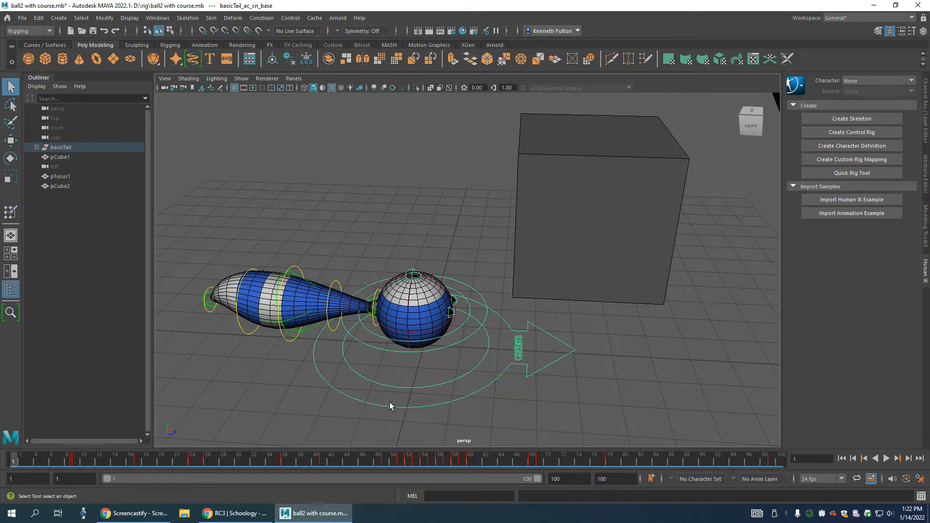
{"action": "key", "text": "w"}
{"action": "mouse_move", "coordinate": [449, 317]}
{"action": "left_mouse_down"}
{"action": "mouse_move", "coordinate": [465, 276]}
{"action": "mouse_move", "coordinate": [583, 240]}
{"action": "mouse_move", "coordinate": [443, 302]}
{"action": "mouse_move", "coordinate": [280, 209]}
{"action": "mouse_move", "coordinate": [396, 246]}
{"action": "mouse_move", "coordinate": [514, 209]}
{"action": "mouse_move", "coordinate": [435, 244]}
{"action": "mouse_move", "coordinate": [439, 308]}
{"action": "left_mouse_up"}
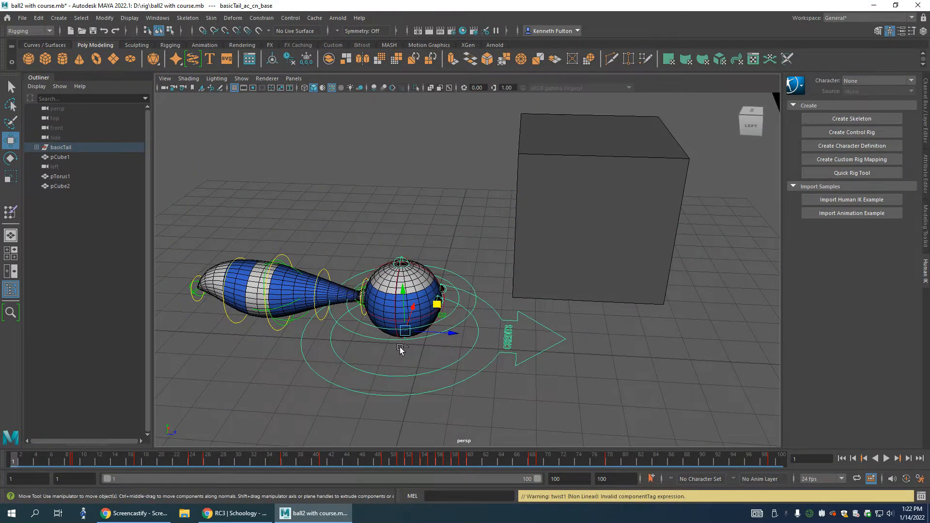
{"action": "key", "text": "ctrl+z"}
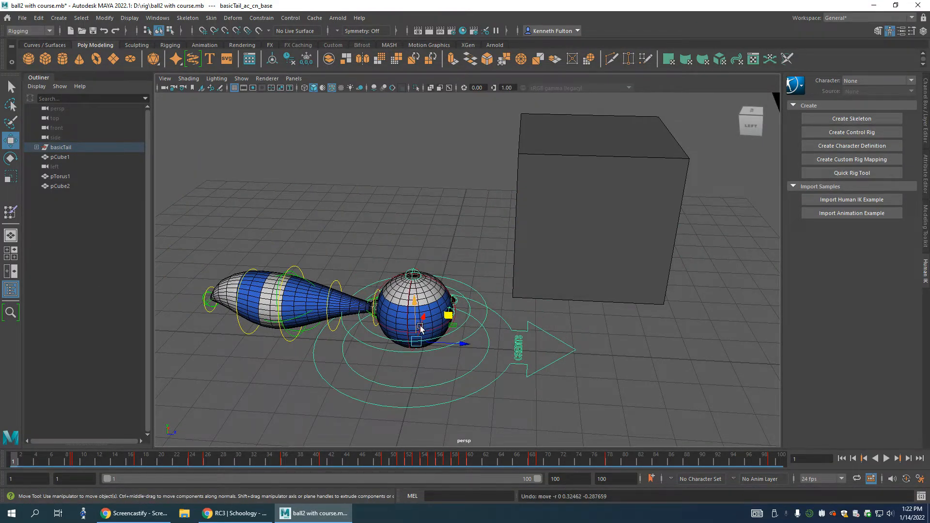
- Preview the animation again with the base control selected, scrub through its early frames, and return to frame 1
{"action": "key", "text": "alt+v"}
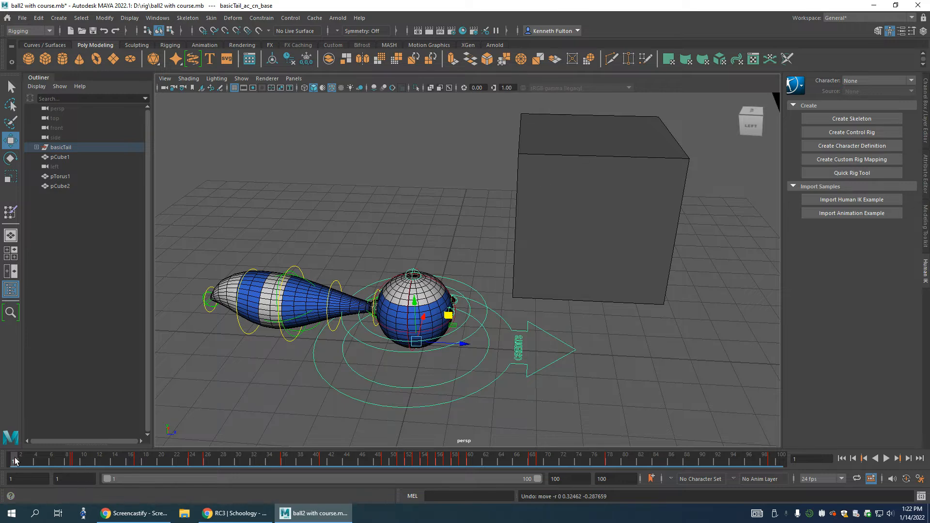
{"action": "left_click_drag", "start_coordinate": [171, 467], "coordinate": [6, 469]}
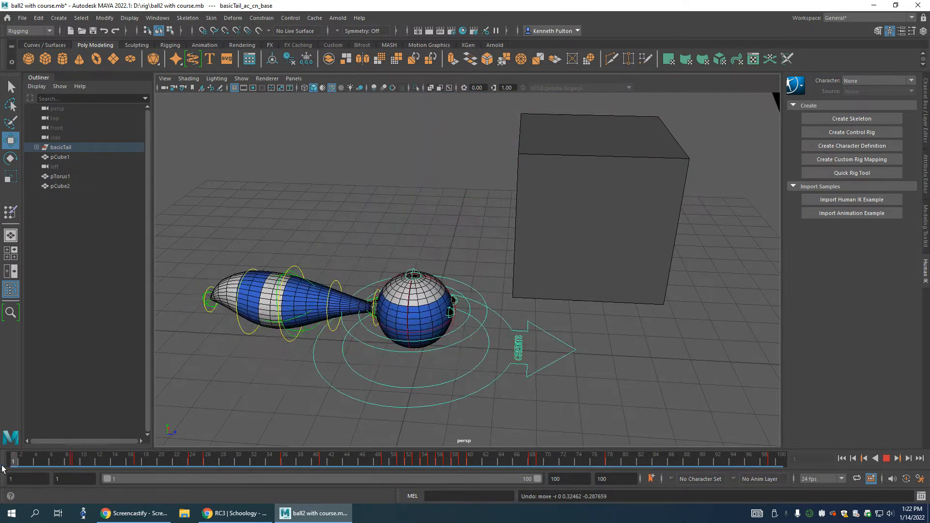
{"action": "key", "text": "alt+v"}
- Try rotating and moving the ball with its rotExtA ring control, undoing the changes
{"action": "scroll", "coordinate": [368, 339], "scroll_direction": "down", "scroll_amount": 3}
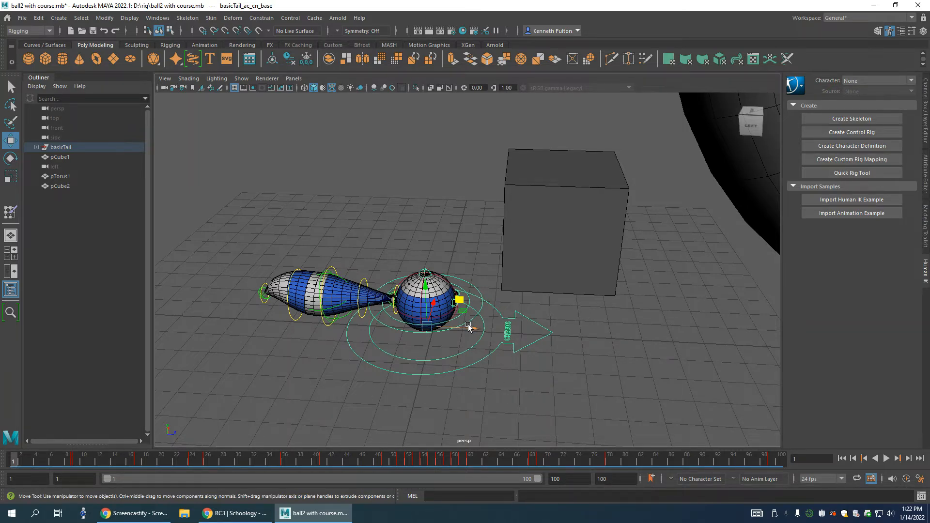
{"action": "left_click", "coordinate": [482, 325]}
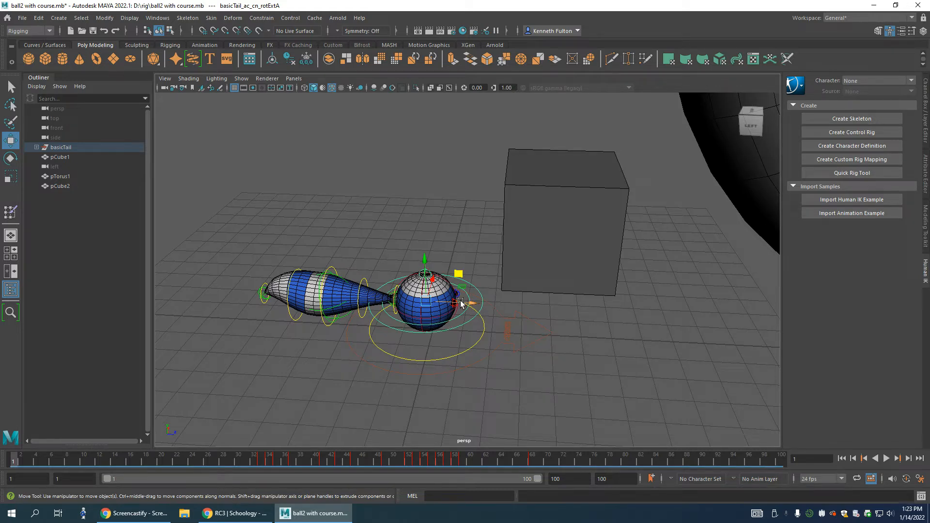
{"action": "key", "text": "e"}
{"action": "left_click_drag", "start_coordinate": [457, 279], "coordinate": [458, 295]}
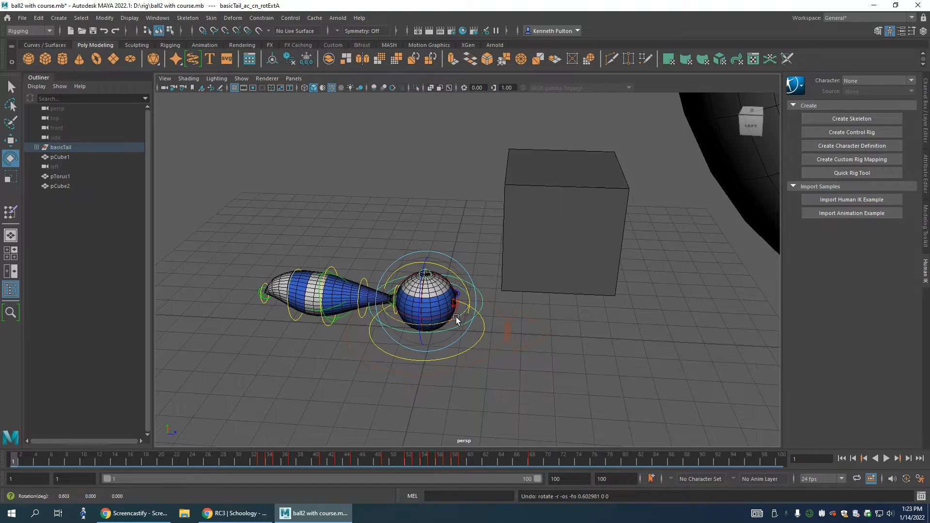
{"action": "key", "text": "w"}
{"action": "mouse_move", "coordinate": [460, 276]}
{"action": "left_mouse_down"}
{"action": "mouse_move", "coordinate": [481, 245]}
{"action": "mouse_move", "coordinate": [465, 252]}
{"action": "mouse_move", "coordinate": [454, 286]}
{"action": "mouse_move", "coordinate": [492, 251]}
{"action": "mouse_move", "coordinate": [458, 285]}
{"action": "left_mouse_up"}
{"action": "key", "text": "ctrl+z"}
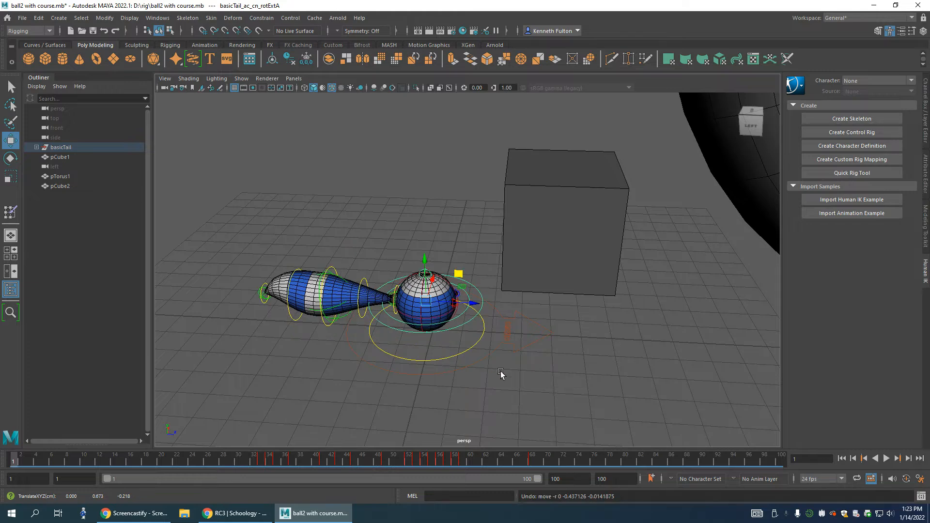
- Try rotating the ball with its inner rotExtB ring control
{"action": "left_click", "coordinate": [470, 381]}
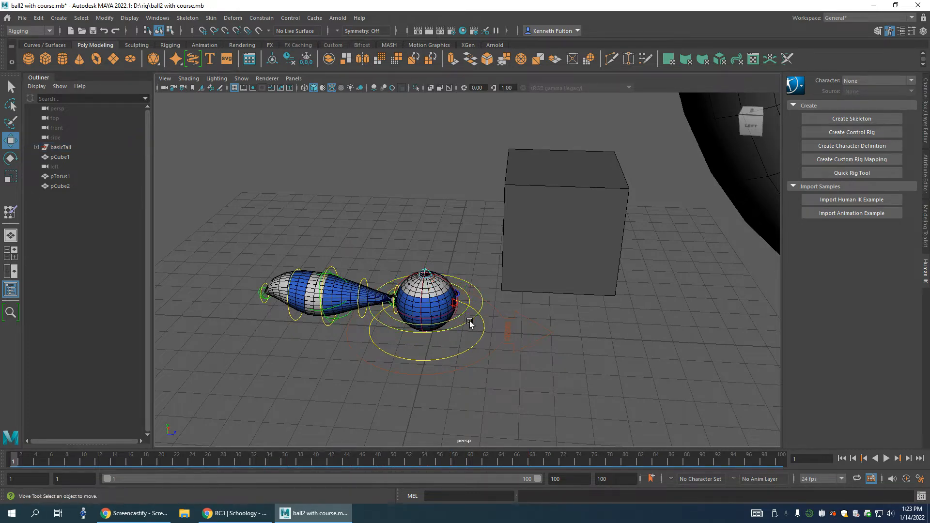
{"action": "left_click", "coordinate": [464, 310]}
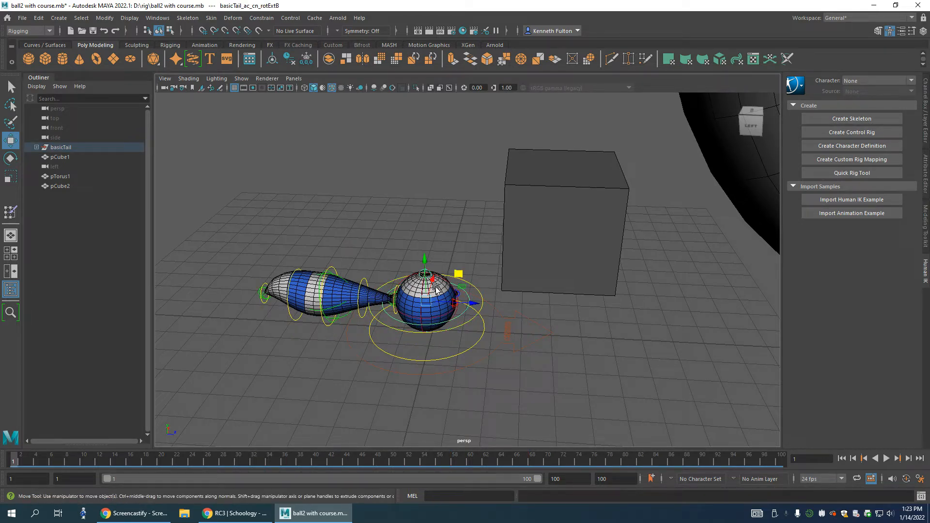
{"action": "key", "text": "e"}
{"action": "mouse_move", "coordinate": [424, 283]}
{"action": "left_mouse_down"}
{"action": "mouse_move", "coordinate": [422, 296]}
{"action": "mouse_move", "coordinate": [429, 268]}
{"action": "left_mouse_up"}
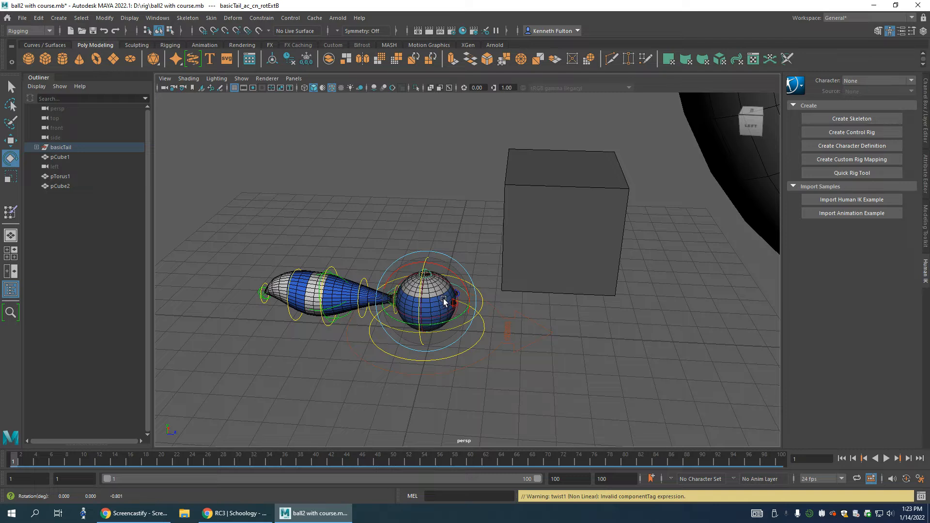
- Try stretching the ball upward by raising its top control, and undo the move
{"action": "left_click_drag", "start_coordinate": [355, 337], "coordinate": [353, 332], "text": "alt"}
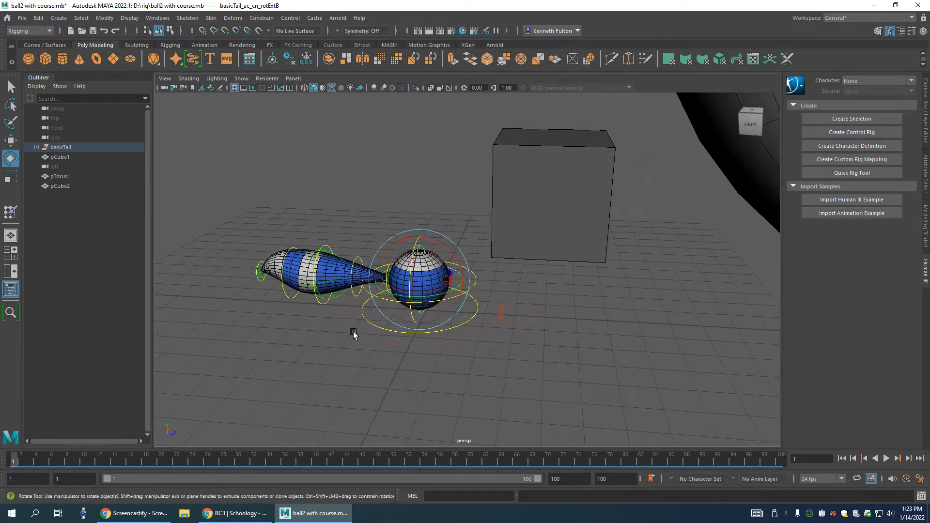
{"action": "scroll", "coordinate": [394, 305], "scroll_direction": "up", "scroll_amount": 3}
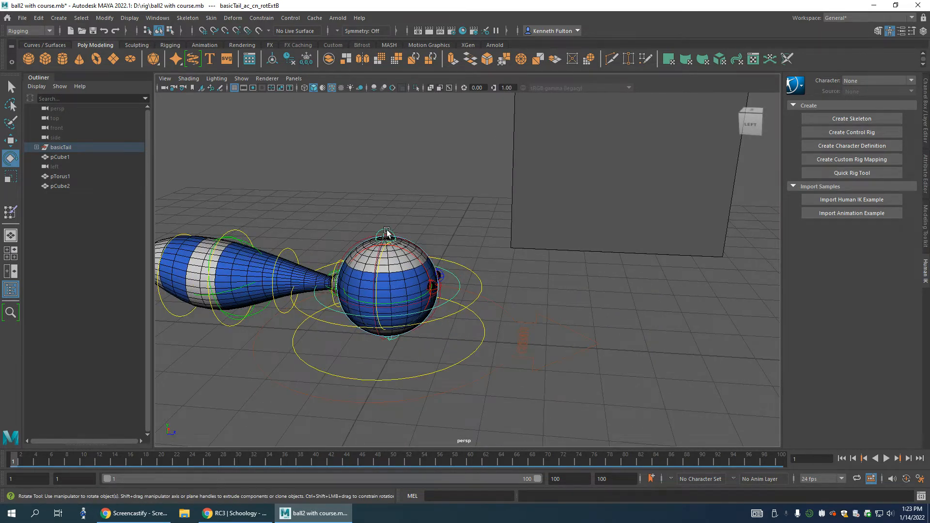
{"action": "left_click", "coordinate": [387, 234]}
{"action": "left_click", "coordinate": [469, 402]}
{"action": "left_click", "coordinate": [390, 231]}
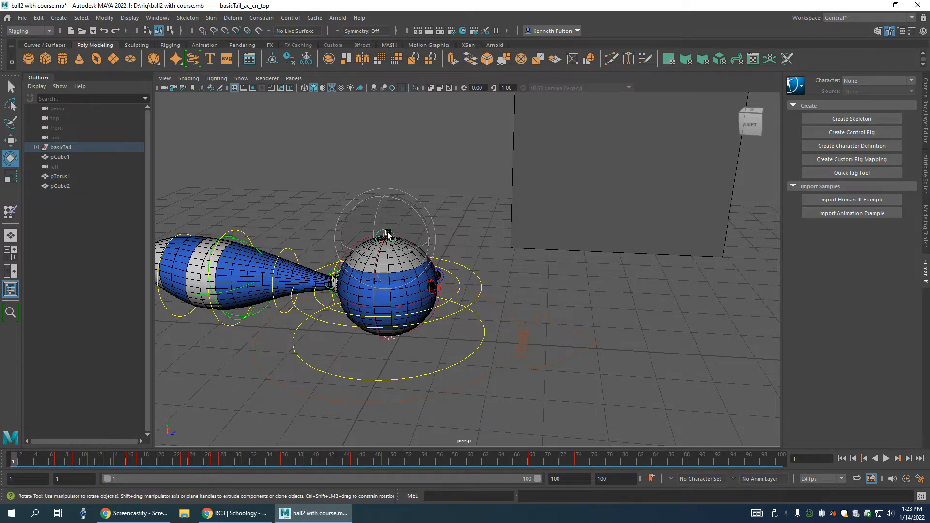
{"action": "key", "text": "w"}
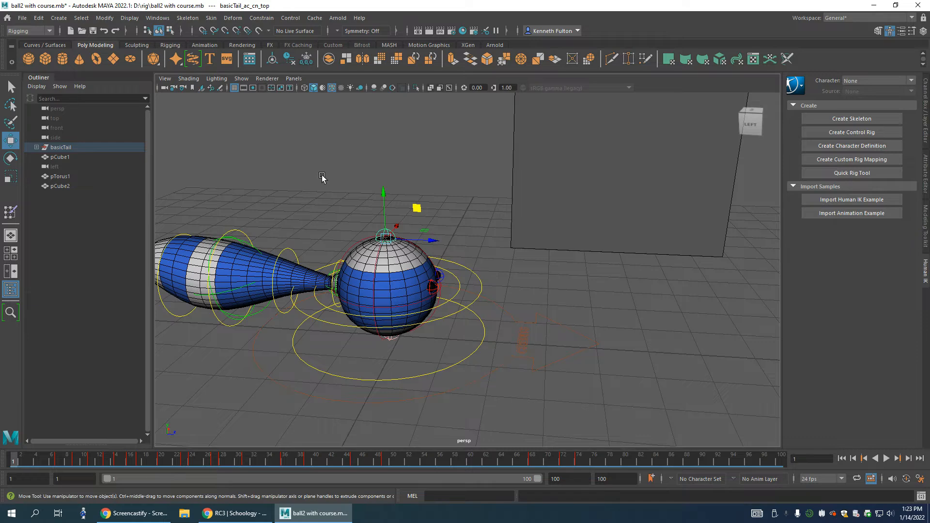
{"action": "mouse_move", "coordinate": [384, 194]}
{"action": "left_mouse_down"}
{"action": "mouse_move", "coordinate": [385, 204]}
{"action": "mouse_move", "coordinate": [386, 185]}
{"action": "left_mouse_up"}
{"action": "key", "text": "ctrl+z"}
- Try leaning the ball toward the cube and squashing it with its top control, undoing all of these moves
{"action": "left_click_drag", "start_coordinate": [432, 244], "coordinate": [485, 262]}
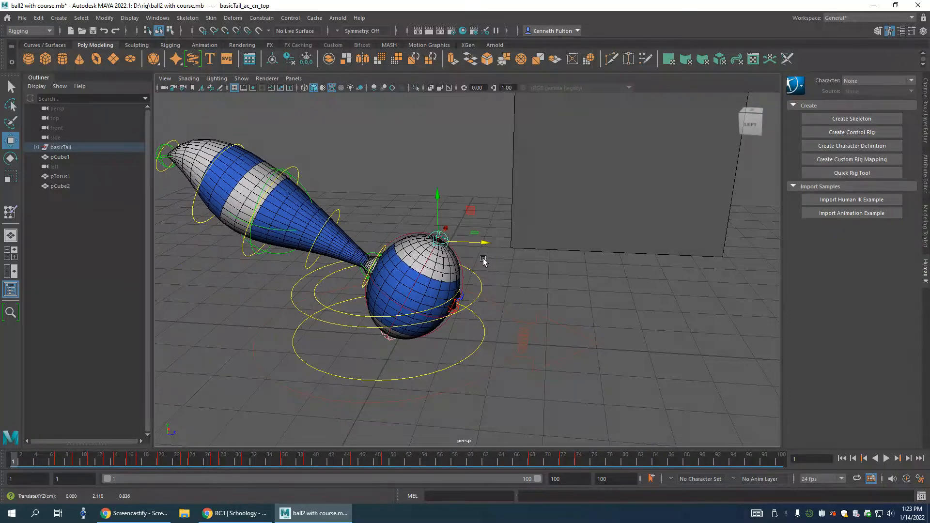
{"action": "left_click_drag", "start_coordinate": [439, 207], "coordinate": [438, 240]}
{"action": "key", "text": "ctrl+z"}
{"action": "key", "text": "ctrl+z"}
{"action": "key", "text": "ctrl+z"}
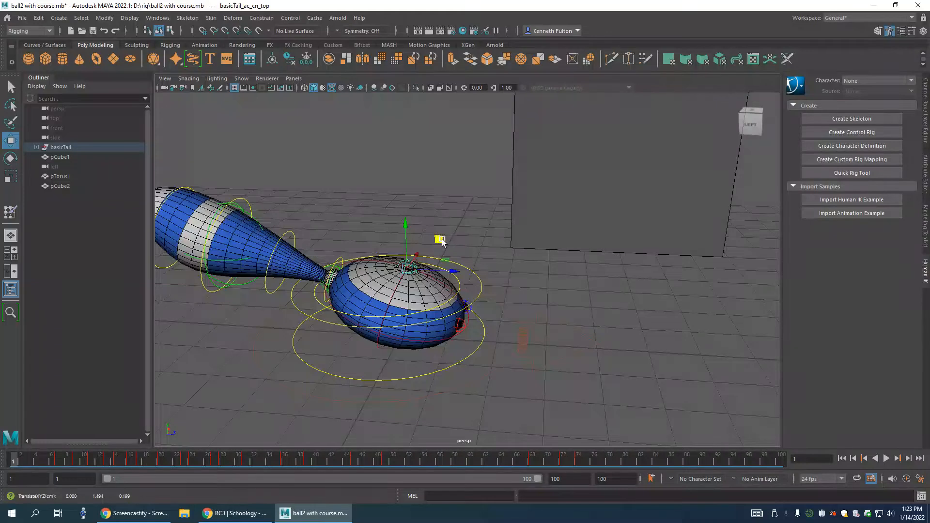
{"action": "key", "text": "ctrl+z"}
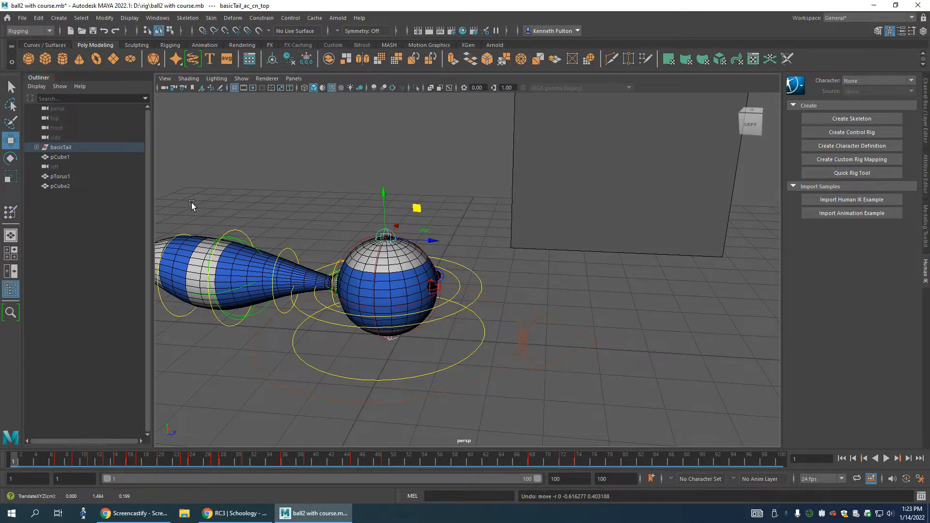
- Select the basicTail group and display its channel attributes
{"action": "left_click", "coordinate": [504, 373]}
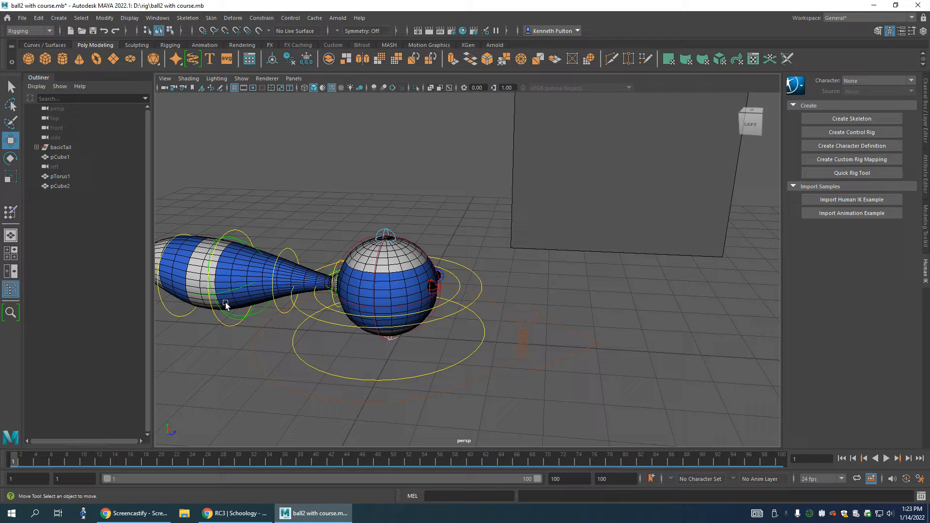
{"action": "left_click", "coordinate": [57, 147]}
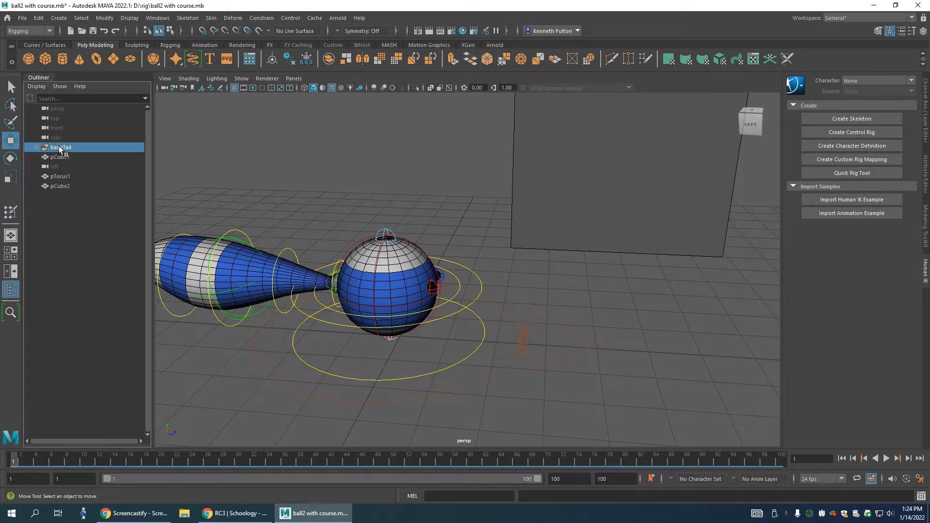
{"action": "left_click", "coordinate": [923, 98]}
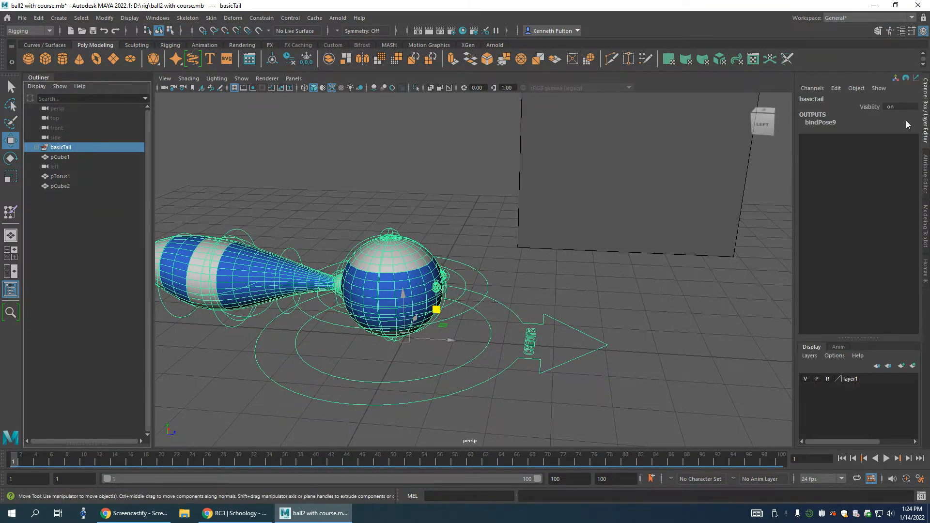
- Squash and restretch the ball vertically with its top control, and reset the control's Translate Y to 0
{"action": "left_click", "coordinate": [391, 233]}
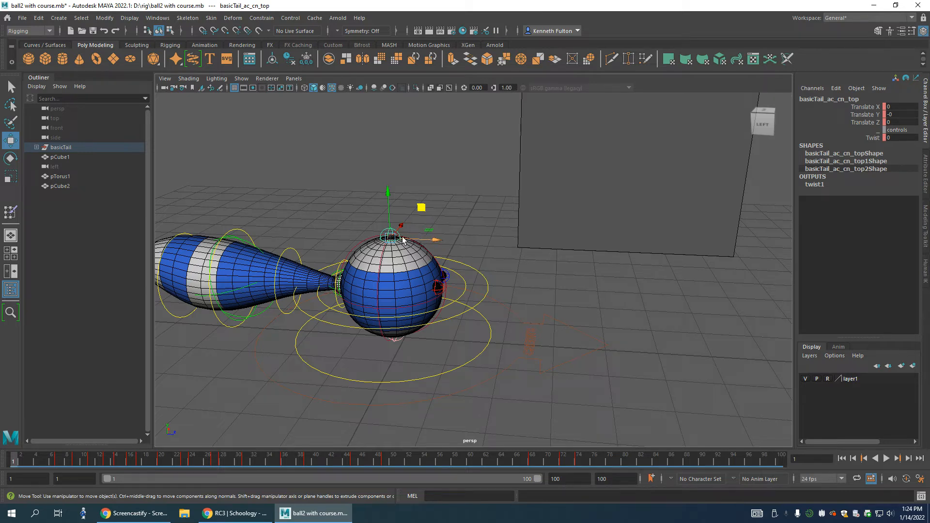
{"action": "left_click_drag", "start_coordinate": [385, 191], "coordinate": [390, 227]}
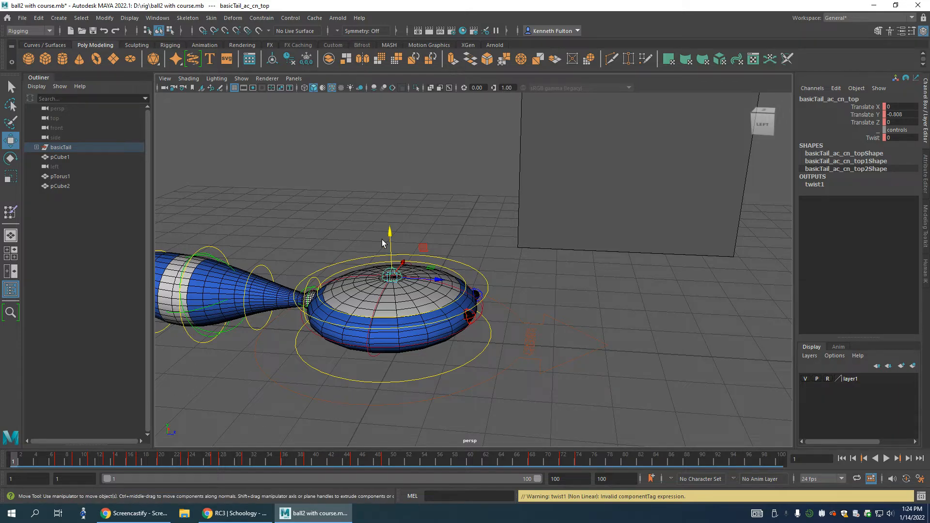
{"action": "left_click_drag", "start_coordinate": [389, 238], "coordinate": [392, 192]}
{"action": "double_click", "coordinate": [891, 114]}
{"action": "type", "text": "0"}
{"action": "key", "text": "Return"}
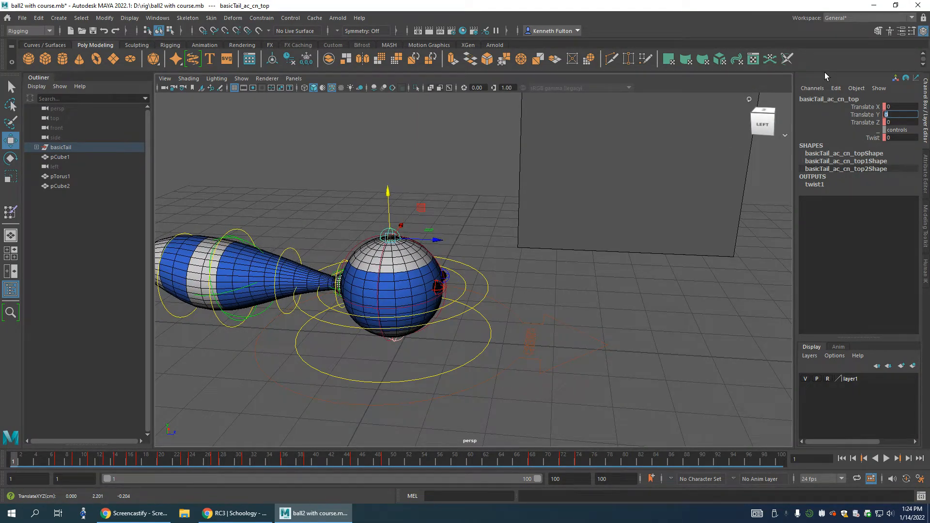
{"action": "left_click", "coordinate": [866, 115]}
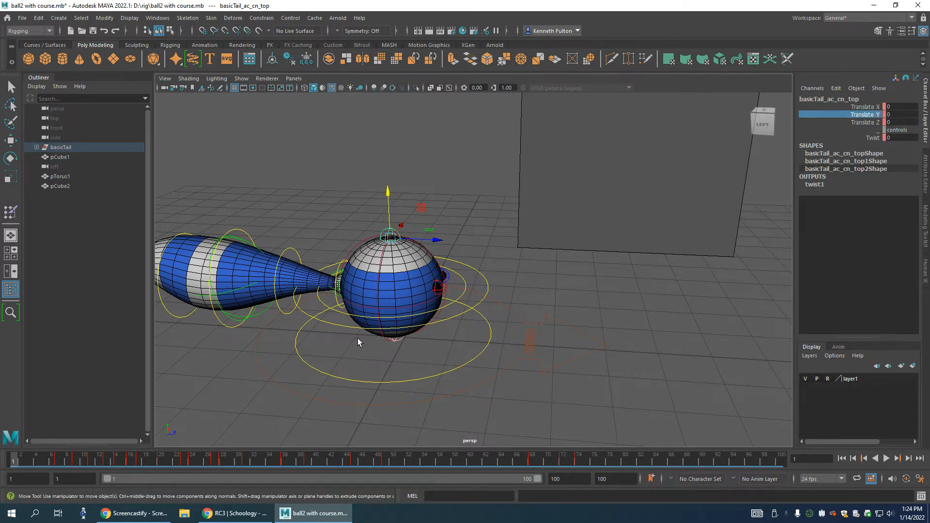
- Inspect the channels of the ball's center control and of the tail4 control near the tail's tip
{"action": "left_click_drag", "start_coordinate": [358, 338], "coordinate": [373, 338], "text": "alt"}
{"action": "scroll", "coordinate": [389, 324], "scroll_direction": "up", "scroll_amount": 4}
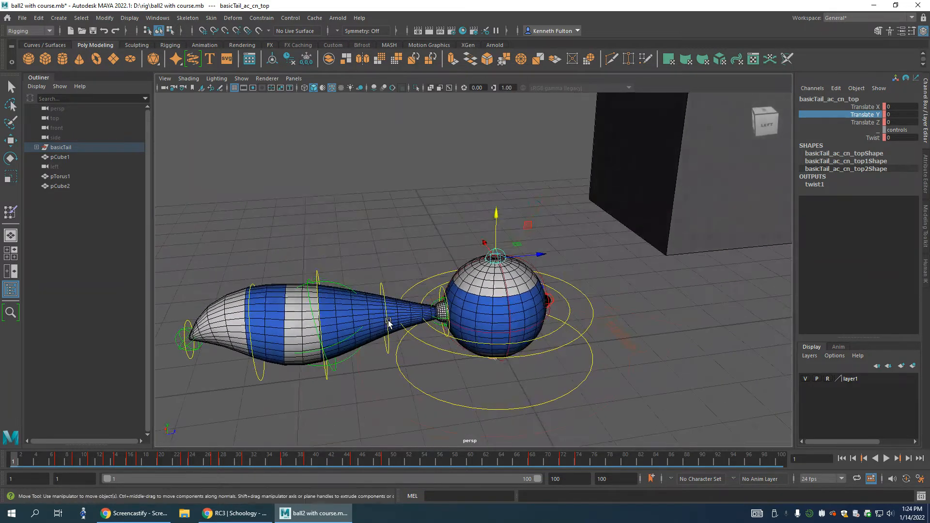
{"action": "left_click", "coordinate": [560, 398]}
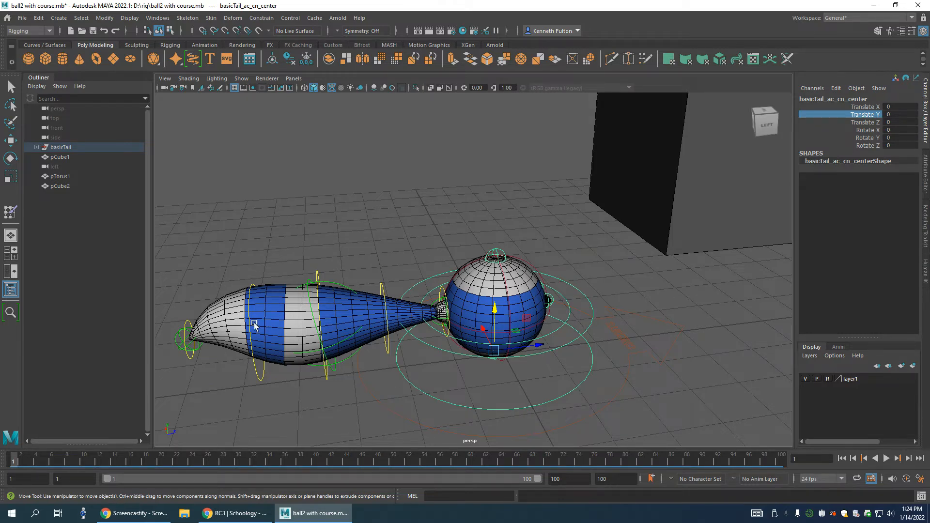
{"action": "left_click", "coordinate": [256, 370]}
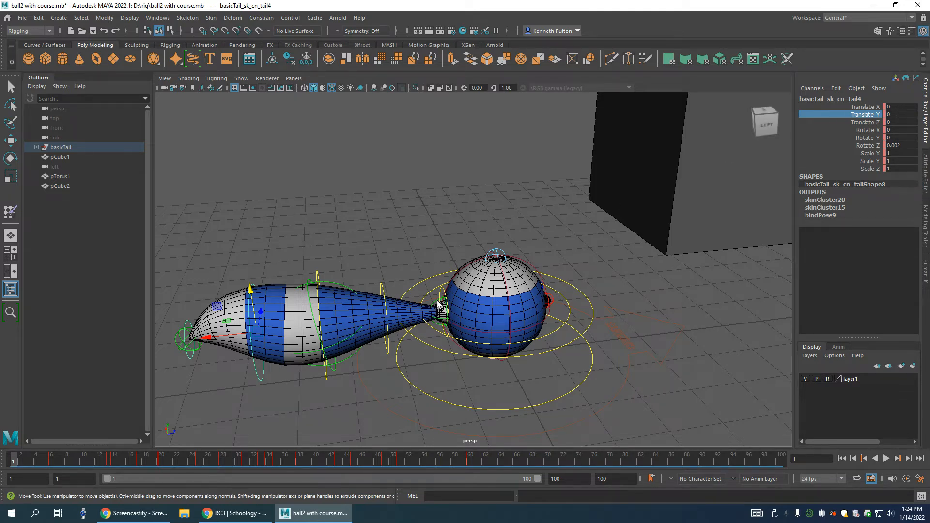
- Inspect the channels of the tailStart and tail1 controls where the tail joins the ball
{"action": "scroll", "coordinate": [437, 303], "scroll_direction": "up", "scroll_amount": 5}
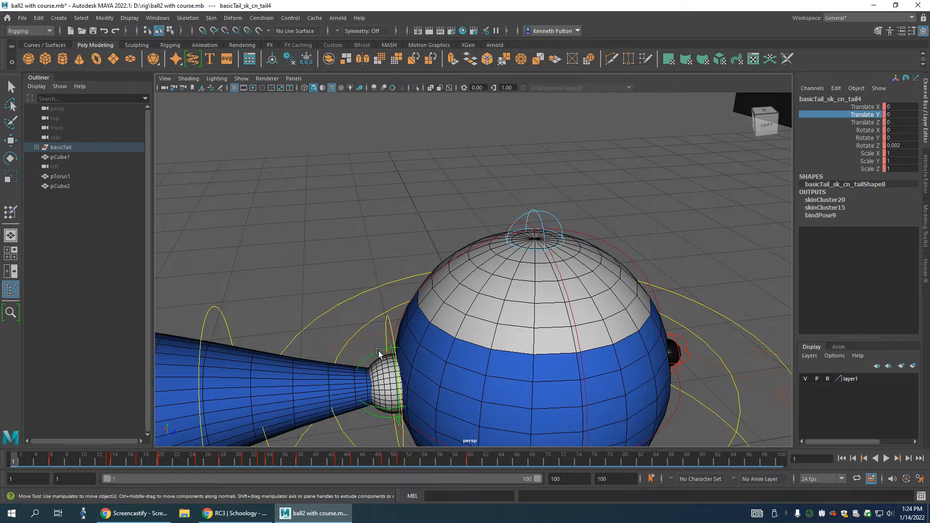
{"action": "left_click", "coordinate": [379, 353]}
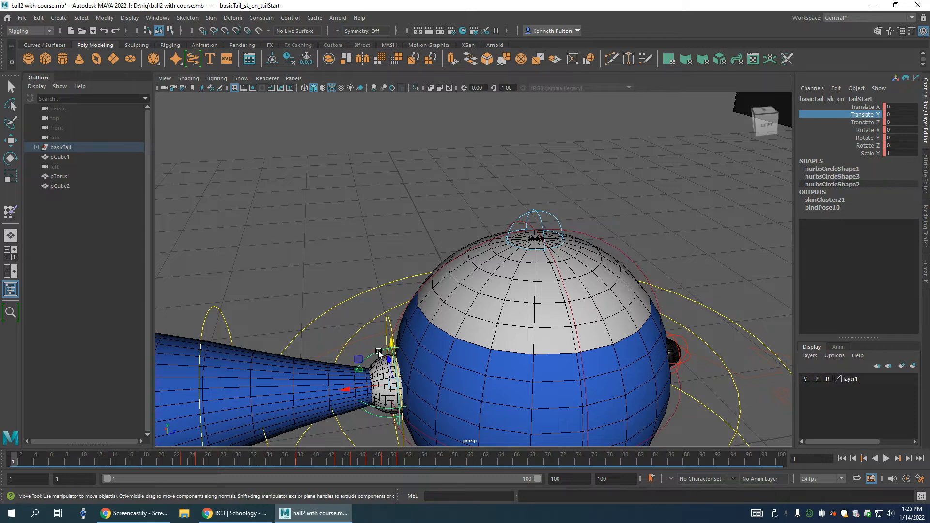
{"action": "left_click", "coordinate": [390, 324]}
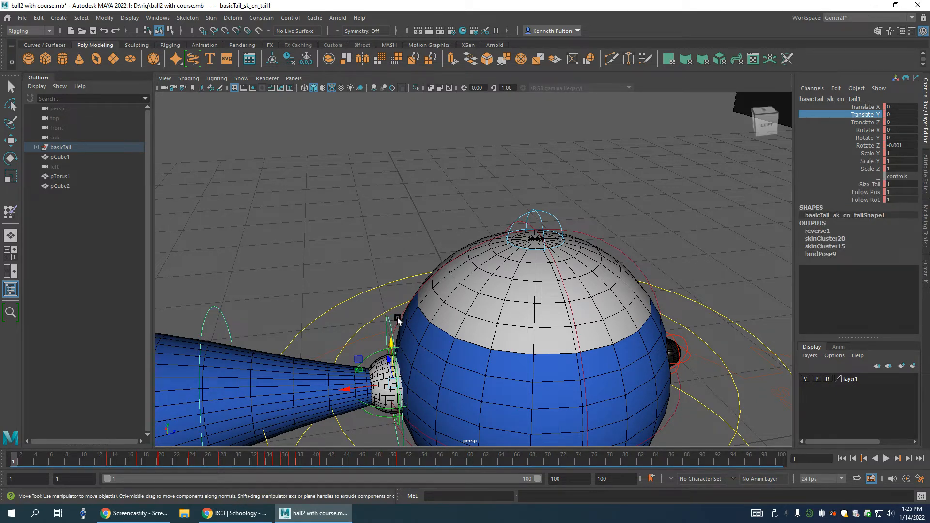
{"action": "scroll", "coordinate": [391, 334], "scroll_direction": "down", "scroll_amount": 4}
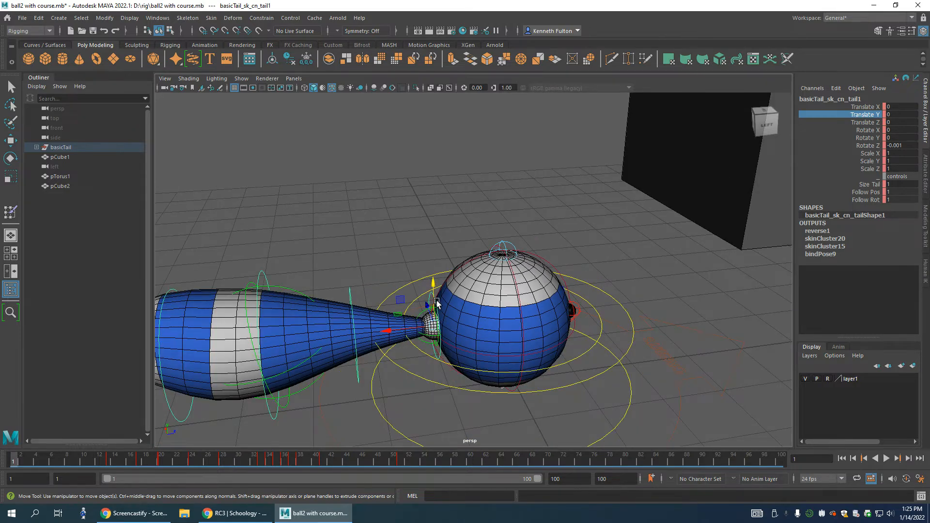
- Compare the Move, Rotate and Scale manipulators on the tail1 control, finishing with Rotate active
{"action": "key", "text": "w"}
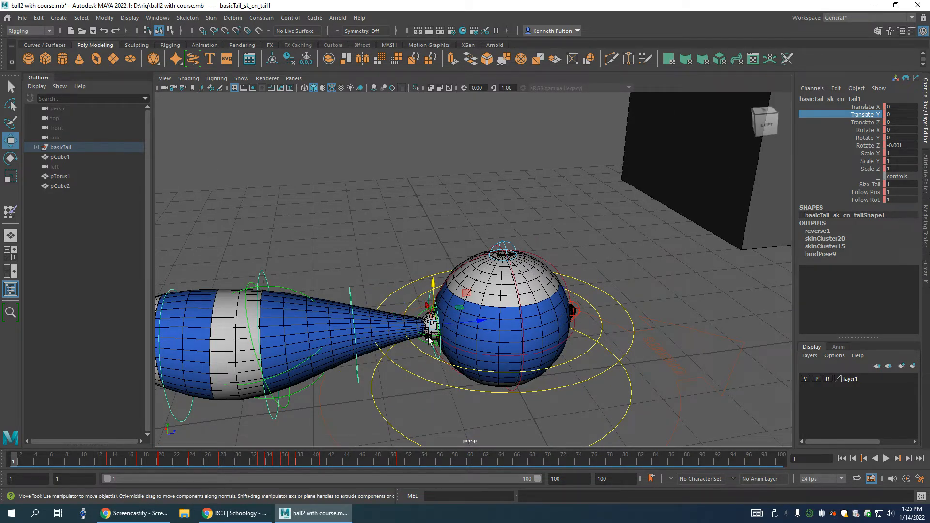
{"action": "key", "text": "e"}
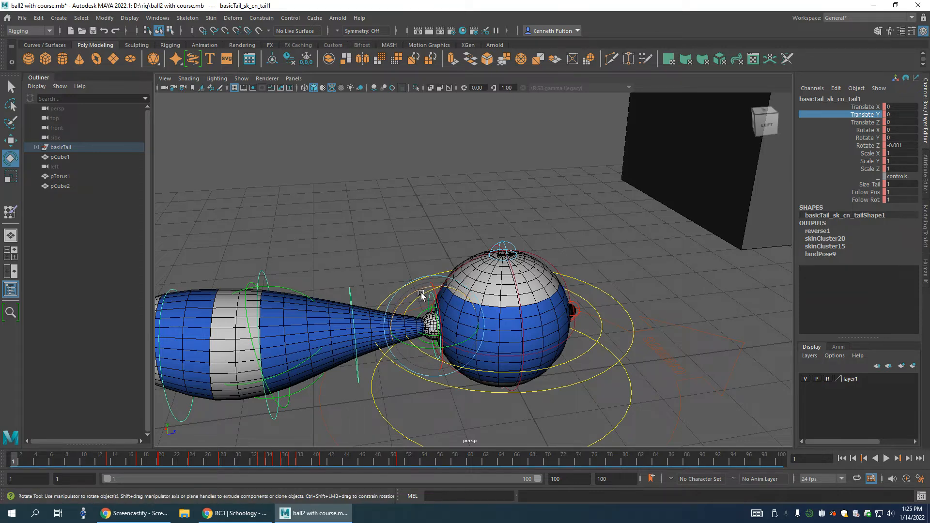
{"action": "key", "text": "r"}
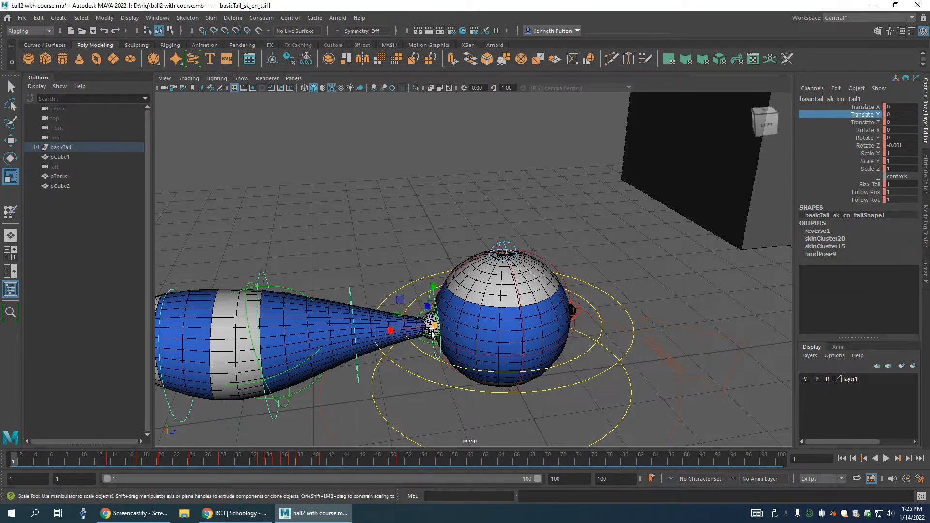
{"action": "key", "text": "e"}
{"action": "key", "text": "w"}
{"action": "key", "text": "e"}
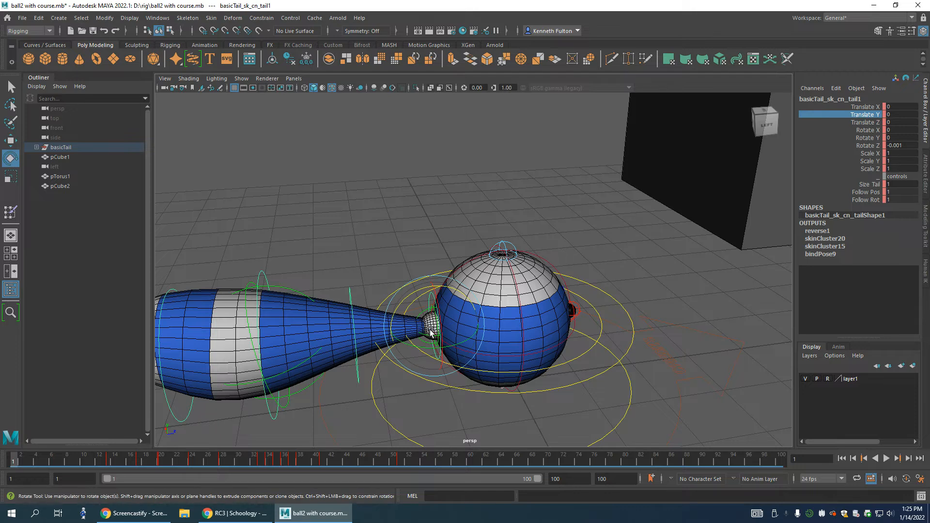
{"action": "key", "text": "w"}
{"action": "key", "text": "e"}
- Check the channels of the tail2 and tail3 controls, try moving tail3, and undo the move
{"action": "left_click", "coordinate": [353, 305]}
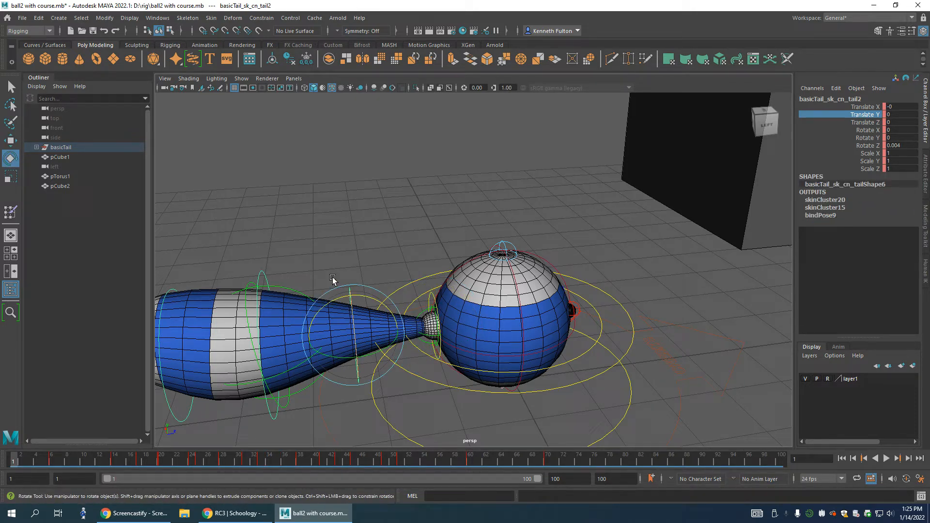
{"action": "left_click", "coordinate": [259, 282]}
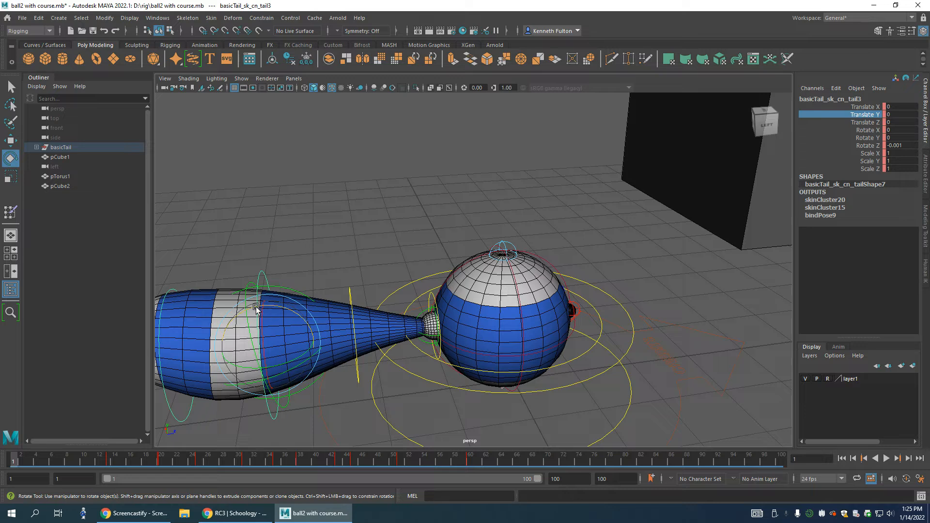
{"action": "key", "text": "w"}
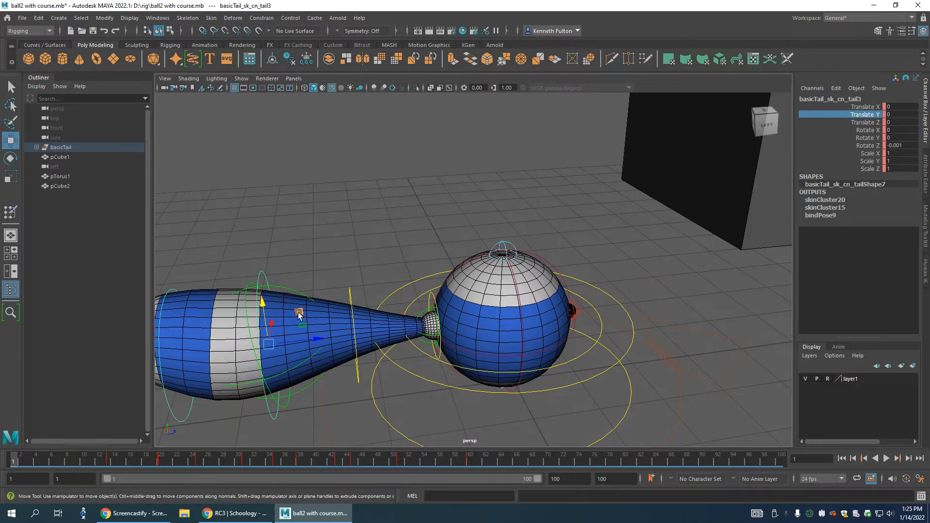
{"action": "left_click_drag", "start_coordinate": [299, 314], "coordinate": [70, 330]}
{"action": "key", "text": "ctrl+z"}
{"action": "key", "text": "ctrl+z"}
{"action": "key", "text": "ctrl+z"}
{"action": "key", "text": "ctrl+z"}
{"action": "key", "text": "ctrl+z"}
{"action": "key", "text": "ctrl+z"}
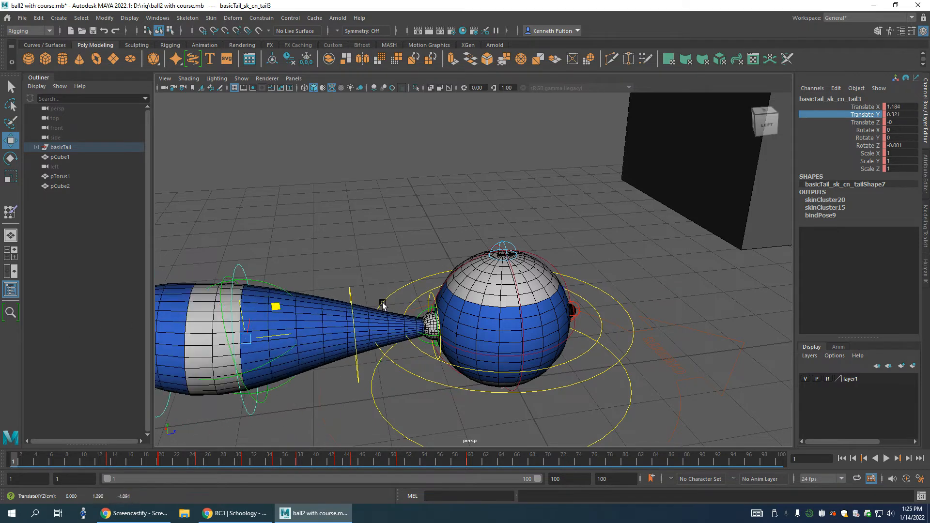
- Inspect the channels of the tailMiddle control around the widest part of the tail
{"action": "scroll", "coordinate": [306, 340], "scroll_direction": "down", "scroll_amount": 3}
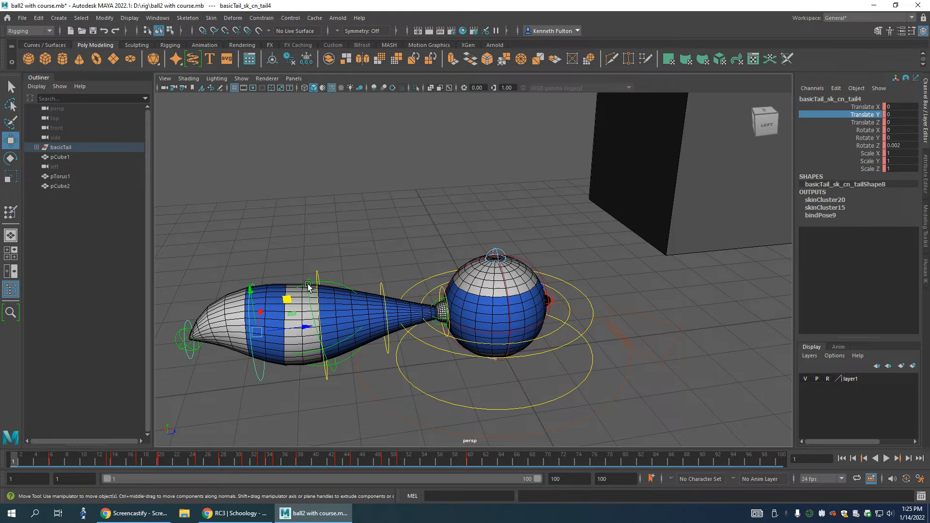
{"action": "left_click", "coordinate": [308, 286]}
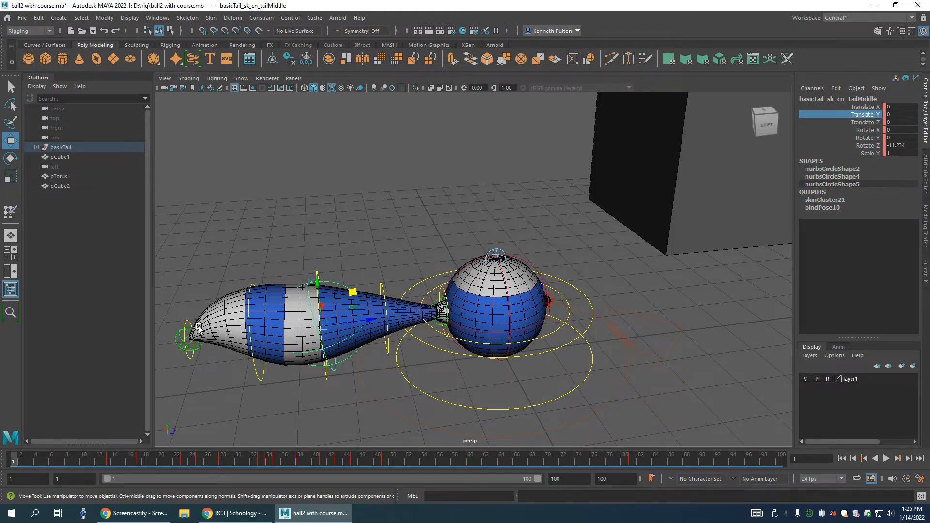
{"action": "scroll", "coordinate": [411, 315], "scroll_direction": "down", "scroll_amount": 2}
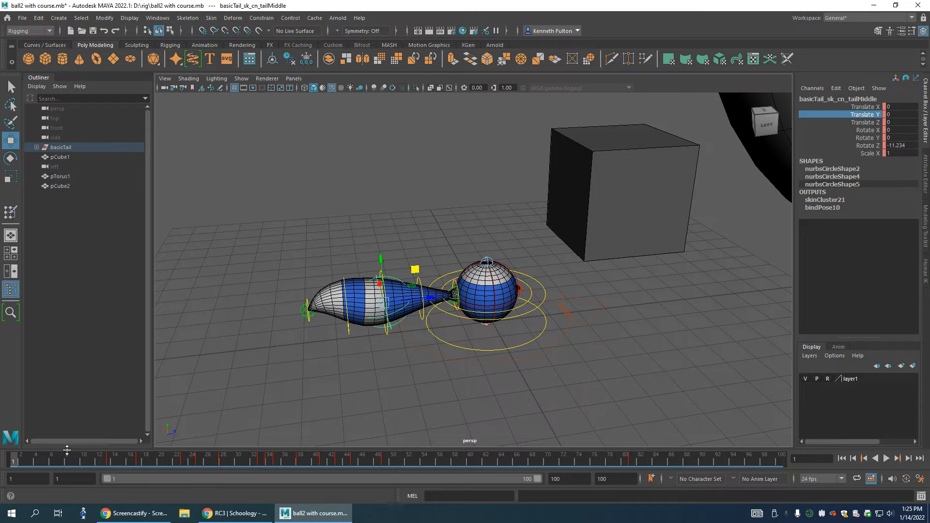
- Scrub the animation from frame 1 through frames 17 and 50 and onward, viewing the ball along the whole course
{"action": "left_click_drag", "start_coordinate": [12, 463], "coordinate": [153, 464]}
{"action": "scroll", "coordinate": [404, 332], "scroll_direction": "down", "scroll_amount": 4}
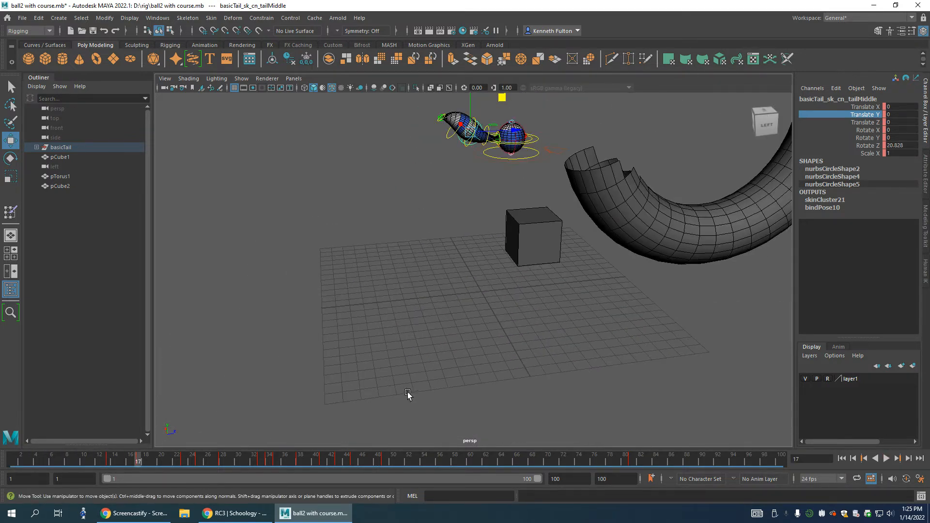
{"action": "left_click_drag", "start_coordinate": [423, 335], "coordinate": [221, 342], "text": "alt"}
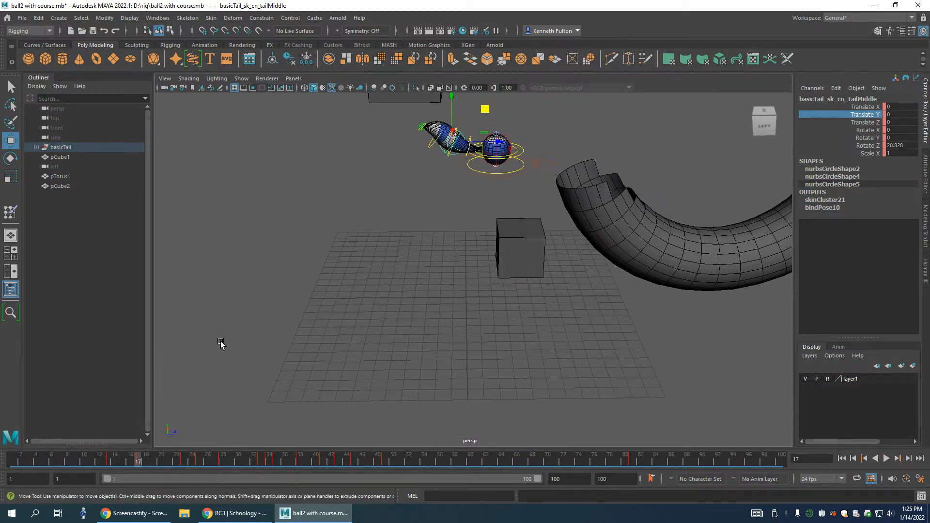
{"action": "left_click_drag", "start_coordinate": [138, 462], "coordinate": [391, 422]}
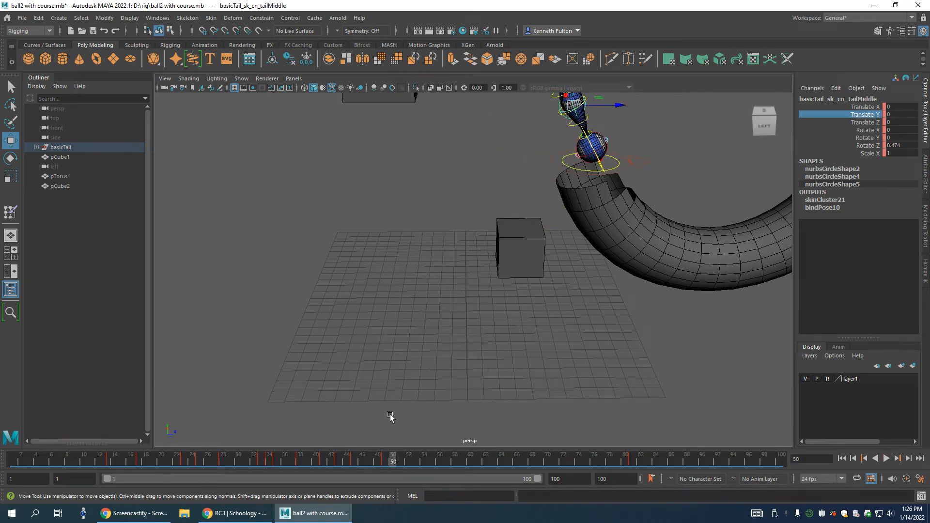
{"action": "right_click_drag", "start_coordinate": [391, 422], "coordinate": [383, 386], "text": "alt"}
{"action": "left_click_drag", "start_coordinate": [397, 463], "coordinate": [587, 463]}
- Play back and stop the animation, and return to frame 1 with the ball and tail in close view
{"action": "key", "text": "alt+v"}
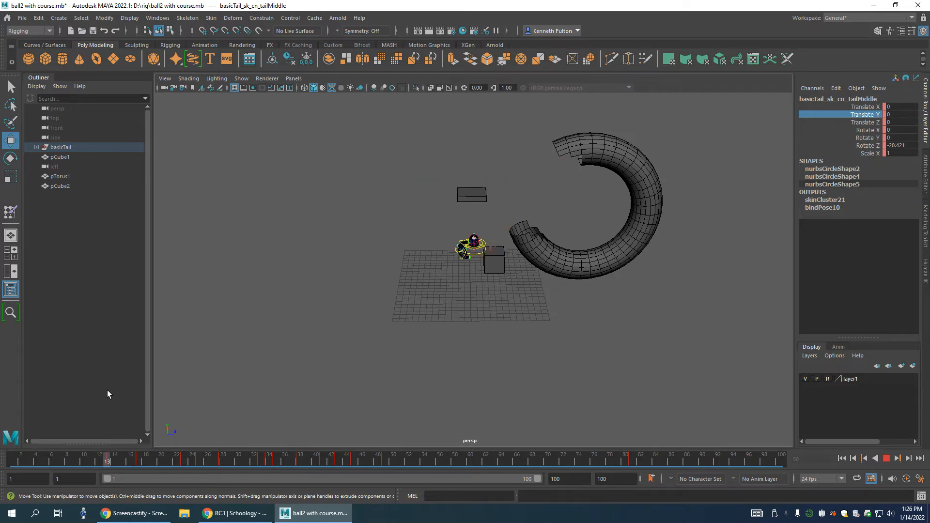
{"action": "key", "text": "alt+v"}
{"action": "scroll", "coordinate": [490, 303], "scroll_direction": "up", "scroll_amount": 5}
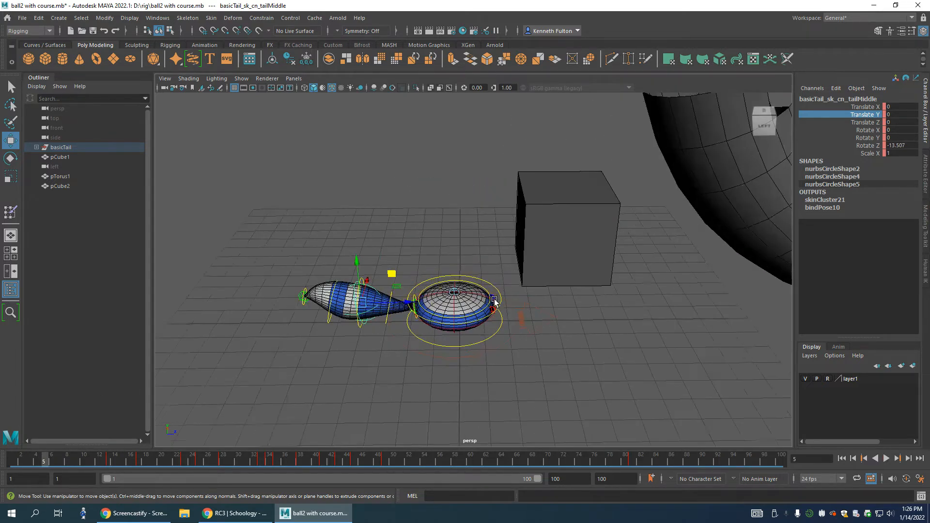
{"action": "left_click_drag", "start_coordinate": [41, 458], "coordinate": [13, 457]}
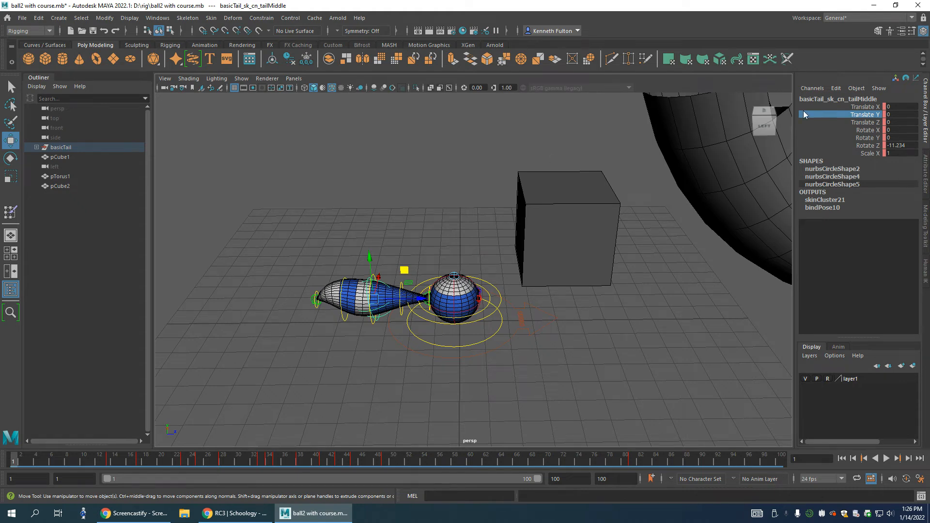
- Scrub to frame 32, where the ball sits on the cube, and display the keys of its top control
{"action": "left_click_drag", "start_coordinate": [17, 459], "coordinate": [253, 469]}
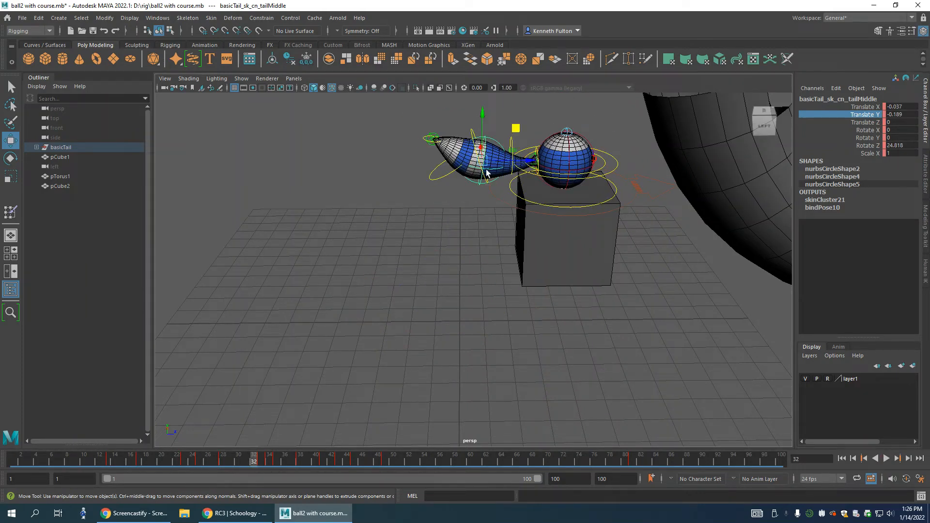
{"action": "scroll", "coordinate": [589, 280], "scroll_direction": "down", "scroll_amount": 6}
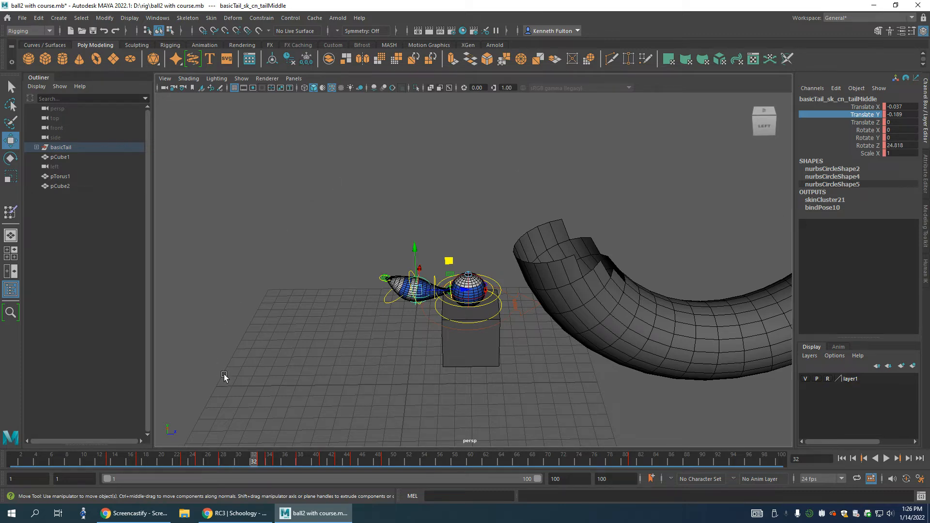
{"action": "left_click", "coordinate": [469, 276]}
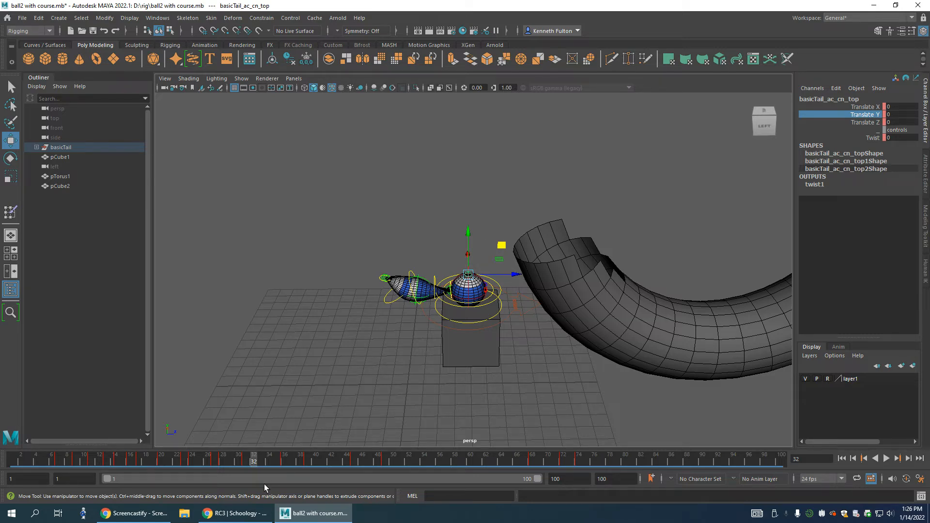
- Select the ball's base control, play back its animation, and move to frame 29
{"action": "left_click", "coordinate": [501, 321]}
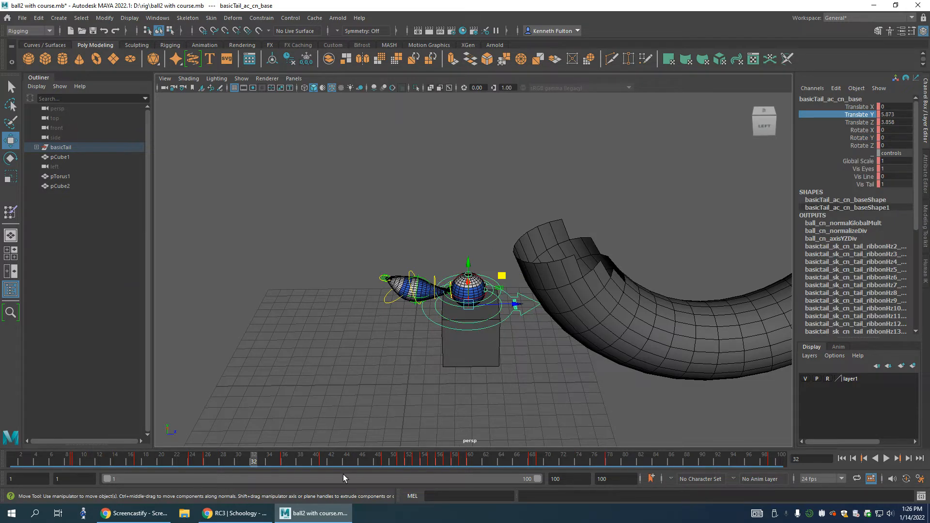
{"action": "key", "text": "alt+v"}
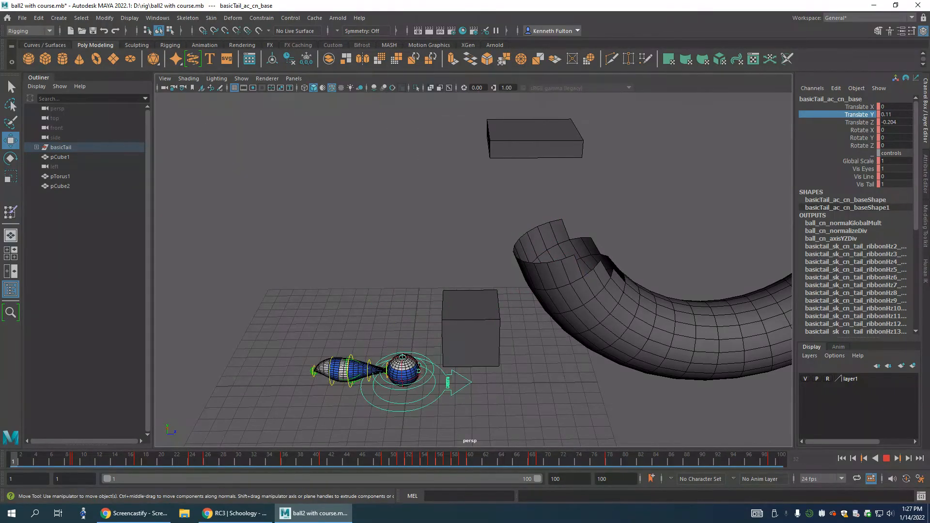
{"action": "left_click_drag", "start_coordinate": [381, 461], "coordinate": [231, 461]}
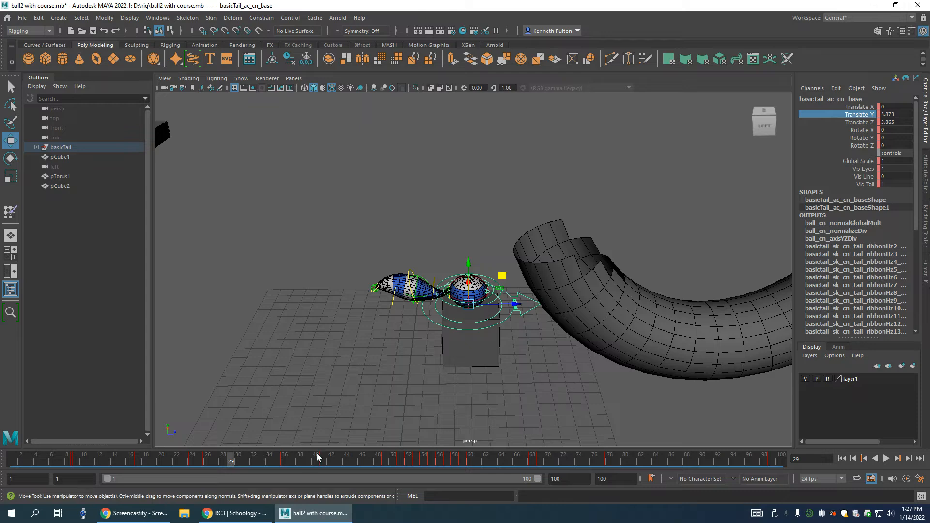
- Open the Graph Editor for the base control, widen its window and place it above the ball
{"action": "left_click", "coordinate": [157, 18]}
{"action": "mouse_move", "coordinate": [173, 87]}
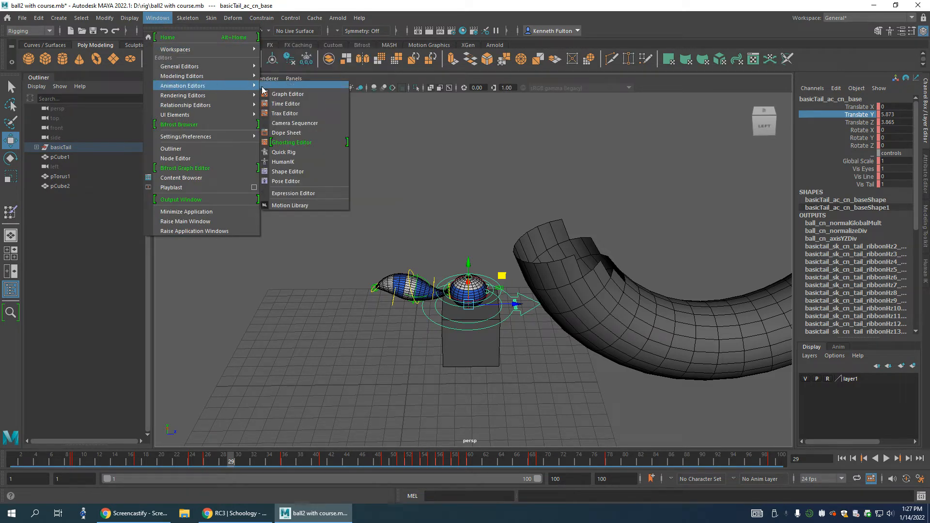
{"action": "left_click", "coordinate": [295, 95]}
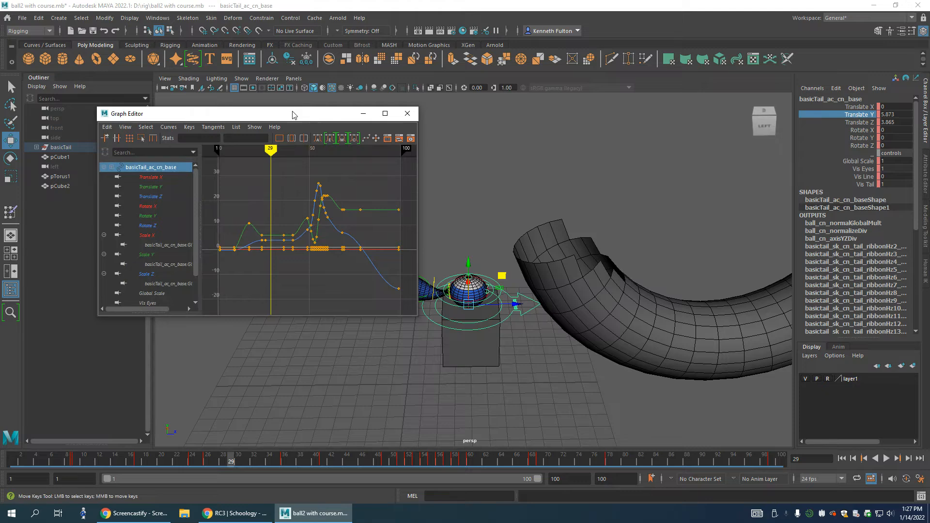
{"action": "left_click_drag", "start_coordinate": [295, 113], "coordinate": [647, 43]}
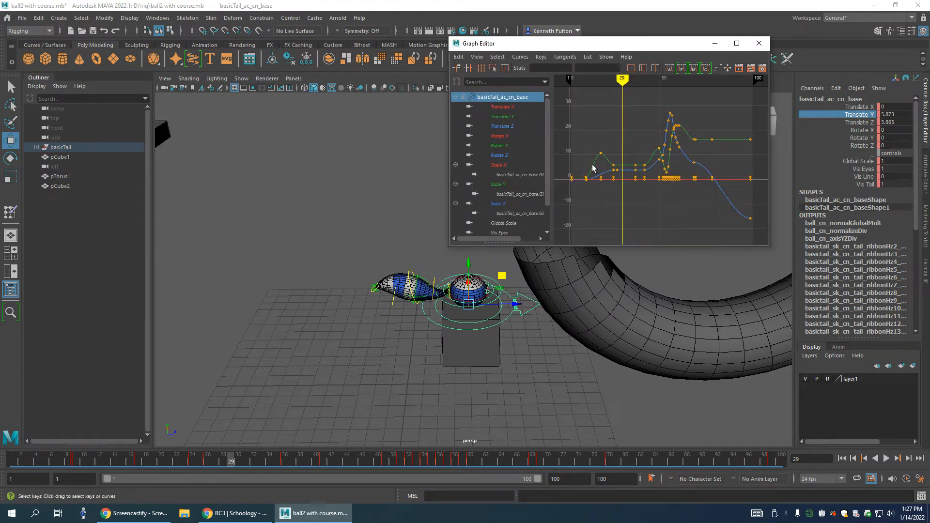
{"action": "left_click_drag", "start_coordinate": [680, 43], "coordinate": [395, 25]}
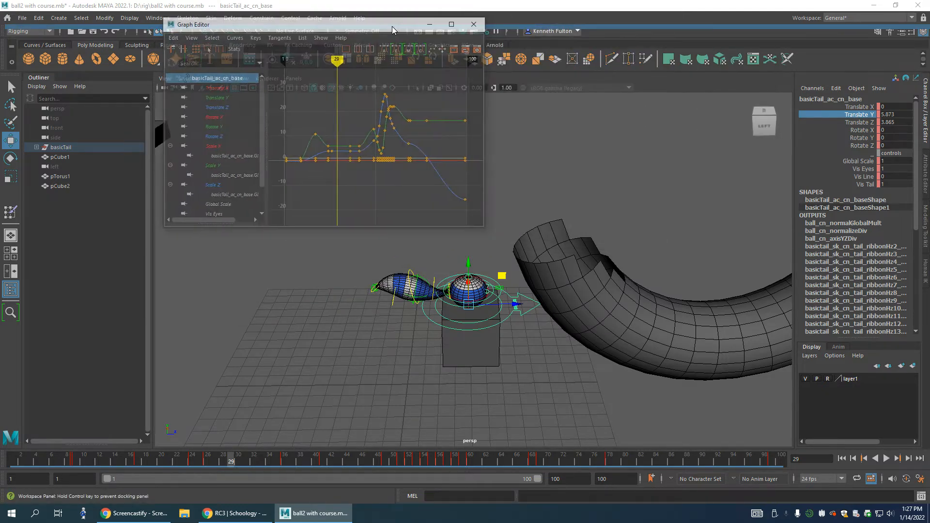
{"action": "left_click_drag", "start_coordinate": [483, 110], "coordinate": [793, 115]}
{"action": "left_click_drag", "start_coordinate": [493, 32], "coordinate": [370, 38]}
{"action": "mouse_move", "coordinate": [313, 66]}
{"action": "left_mouse_down"}
{"action": "mouse_move", "coordinate": [245, 66]}
{"action": "mouse_move", "coordinate": [411, 72]}
{"action": "mouse_move", "coordinate": [459, 80]}
{"action": "mouse_move", "coordinate": [384, 90]}
{"action": "mouse_move", "coordinate": [481, 96]}
{"action": "mouse_move", "coordinate": [312, 95]}
{"action": "left_mouse_up"}
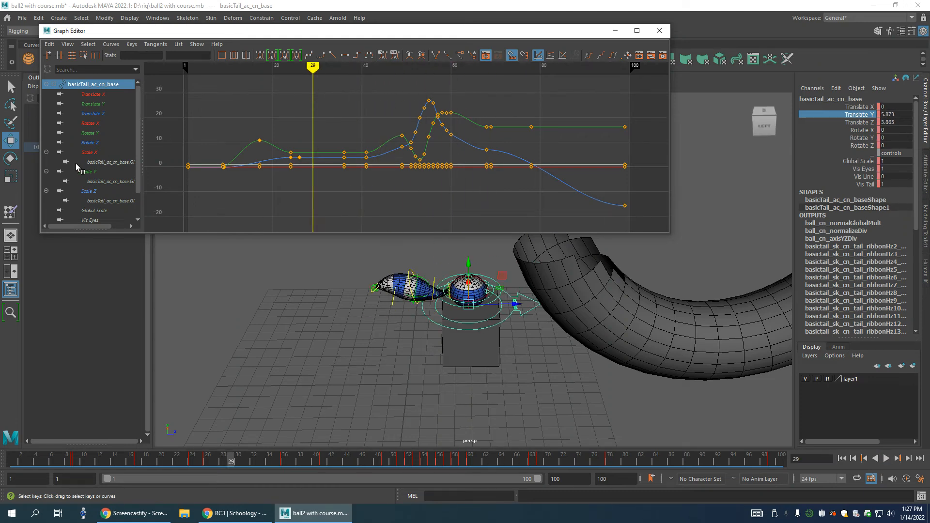
- Display only the base control's Translate Z curve and play the animation, stopping at frame 63
{"action": "left_click", "coordinate": [95, 114]}
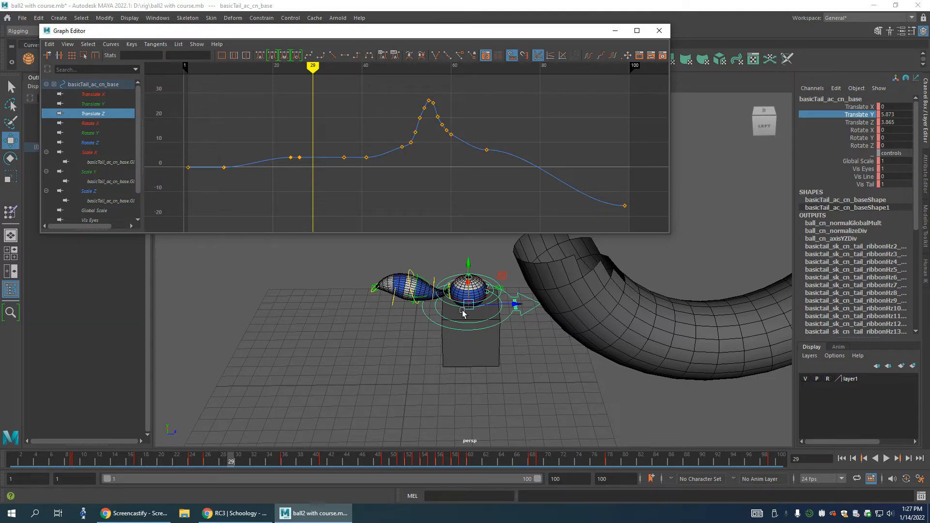
{"action": "key", "text": "alt+v"}
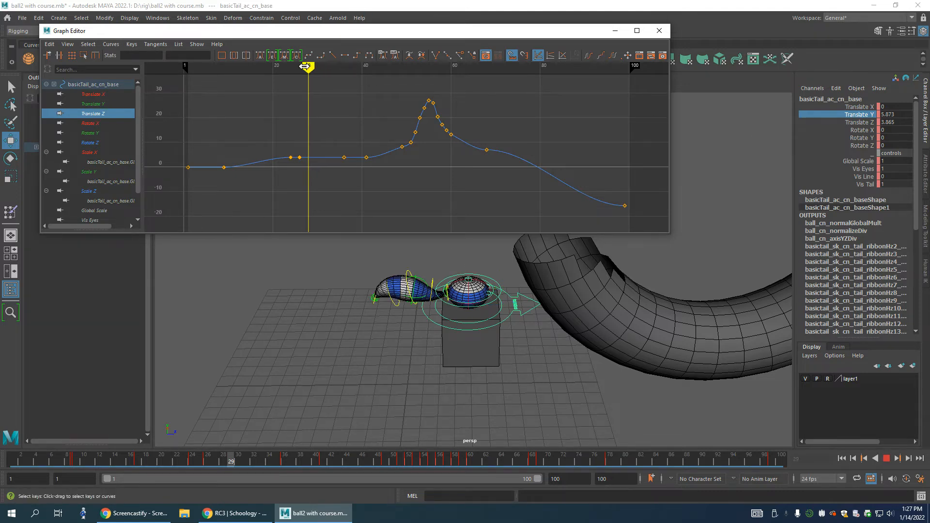
{"action": "key", "text": "alt+v"}
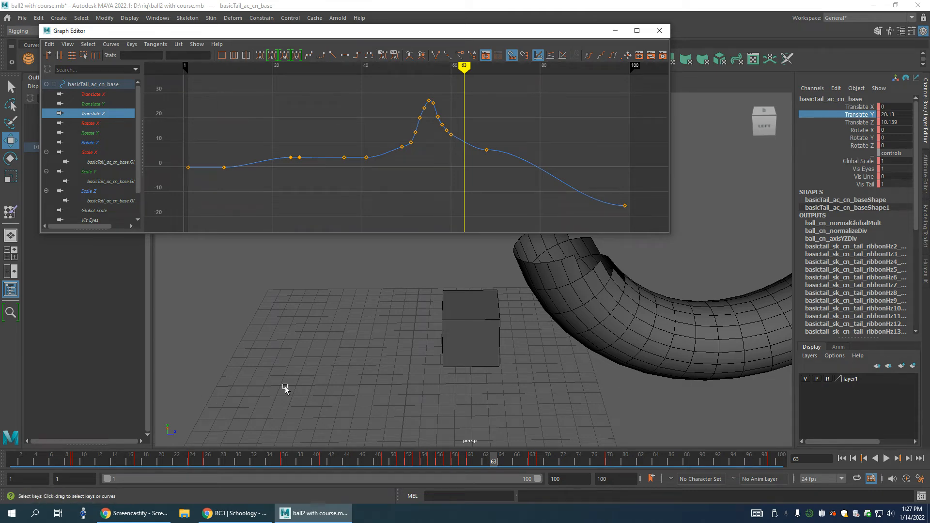
- Move to frame 53 and tilt the tangent of the Translate Z key at frame 55 so the curve keeps climbing through it
{"action": "mouse_move", "coordinate": [465, 66]}
{"action": "left_mouse_down"}
{"action": "mouse_move", "coordinate": [195, 67]}
{"action": "mouse_move", "coordinate": [419, 66]}
{"action": "left_mouse_up"}
{"action": "scroll", "coordinate": [434, 138], "scroll_direction": "up", "scroll_amount": 3}
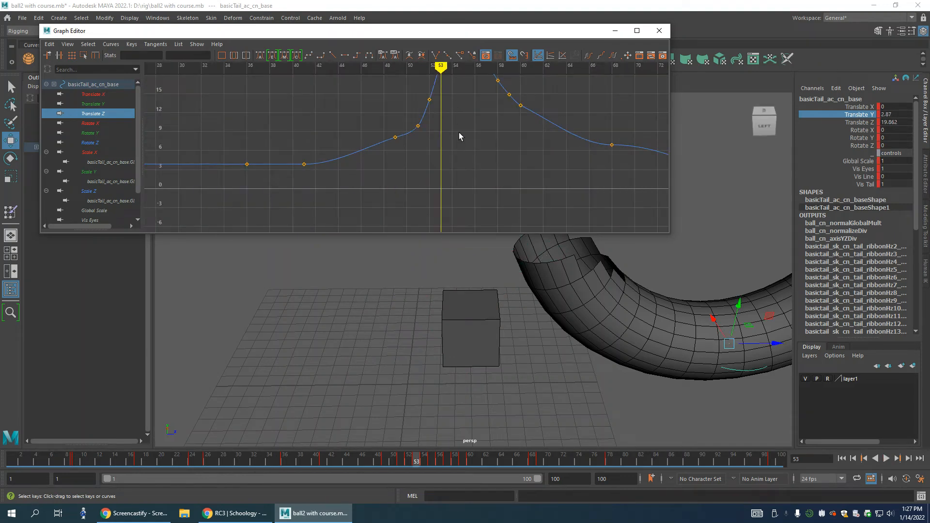
{"action": "middle_click_drag", "start_coordinate": [459, 126], "coordinate": [409, 204], "text": "alt"}
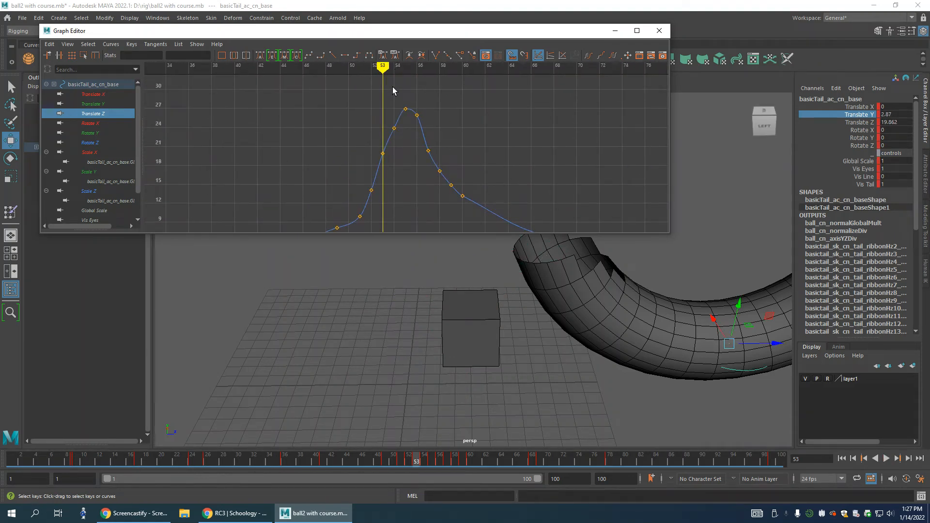
{"action": "key", "text": "a"}
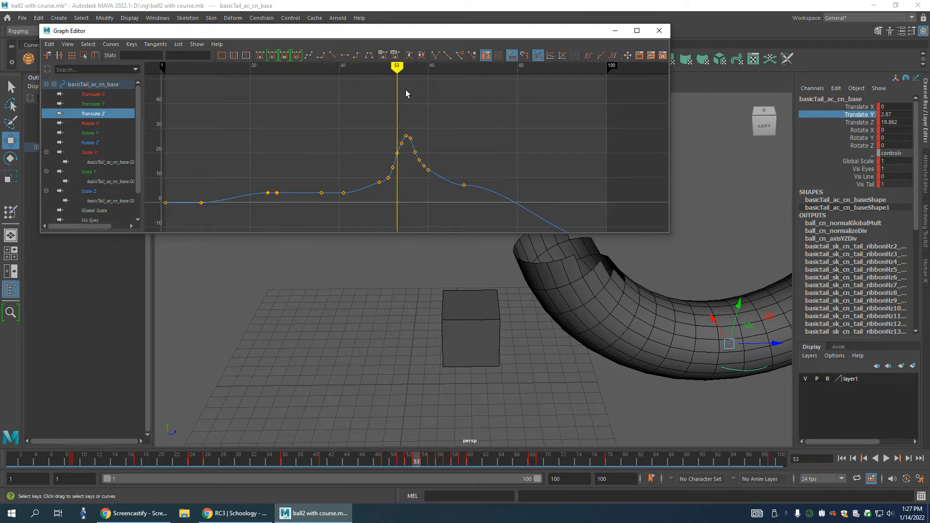
{"action": "scroll", "coordinate": [411, 143], "scroll_direction": "up", "scroll_amount": 5}
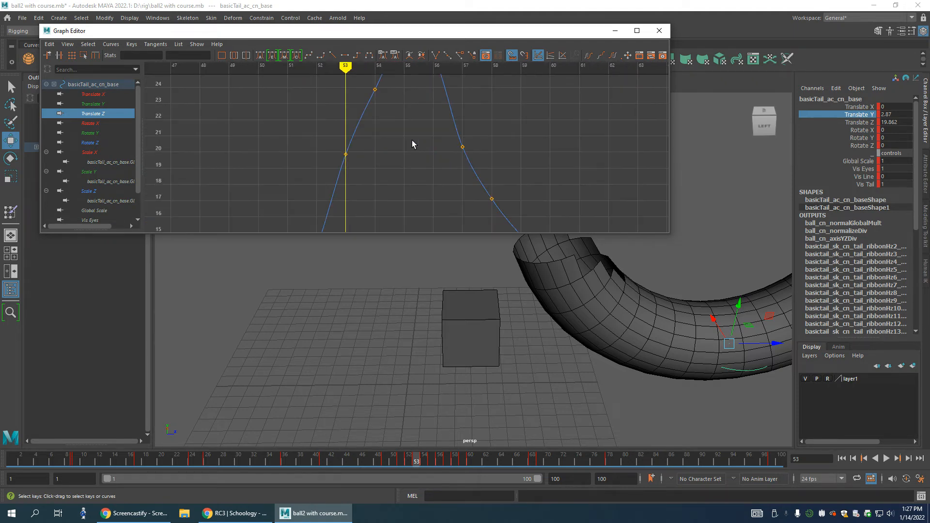
{"action": "middle_click_drag", "start_coordinate": [404, 110], "coordinate": [376, 189], "text": "alt"}
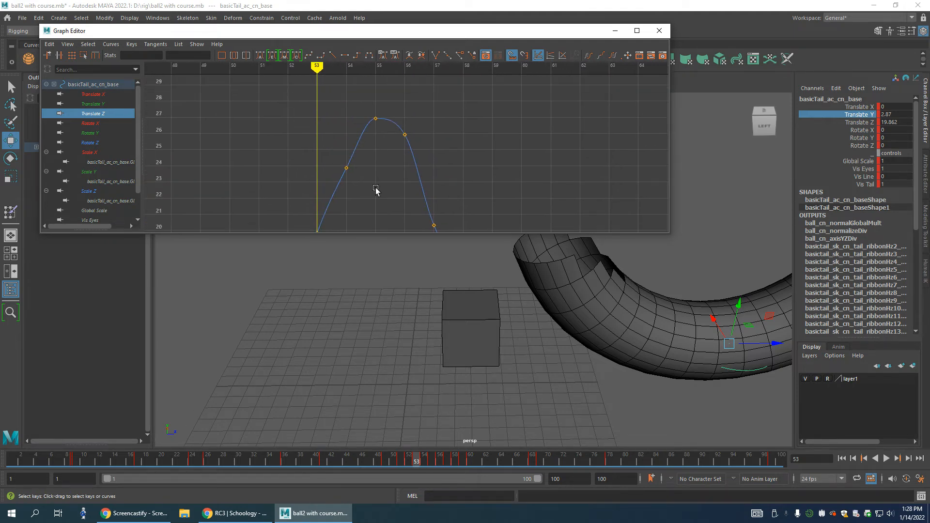
{"action": "left_click", "coordinate": [376, 119]}
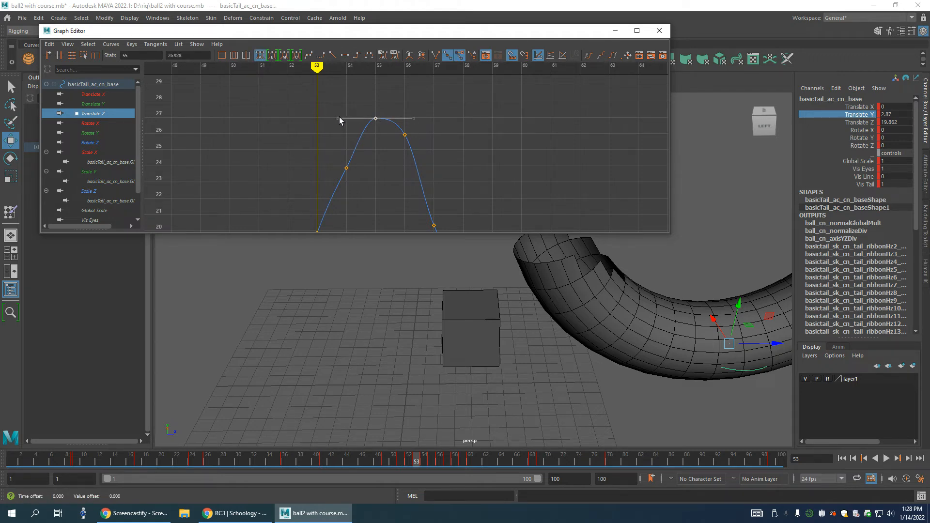
{"action": "left_click_drag", "start_coordinate": [339, 118], "coordinate": [352, 136]}
{"action": "left_click", "coordinate": [375, 119]}
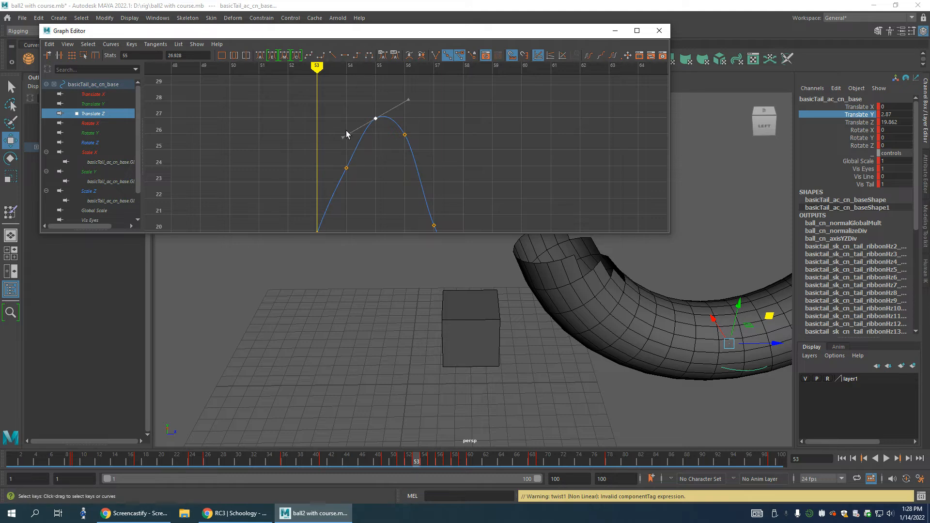
{"action": "left_click_drag", "start_coordinate": [343, 137], "coordinate": [346, 150]}
{"action": "left_click_drag", "start_coordinate": [347, 147], "coordinate": [349, 146]}
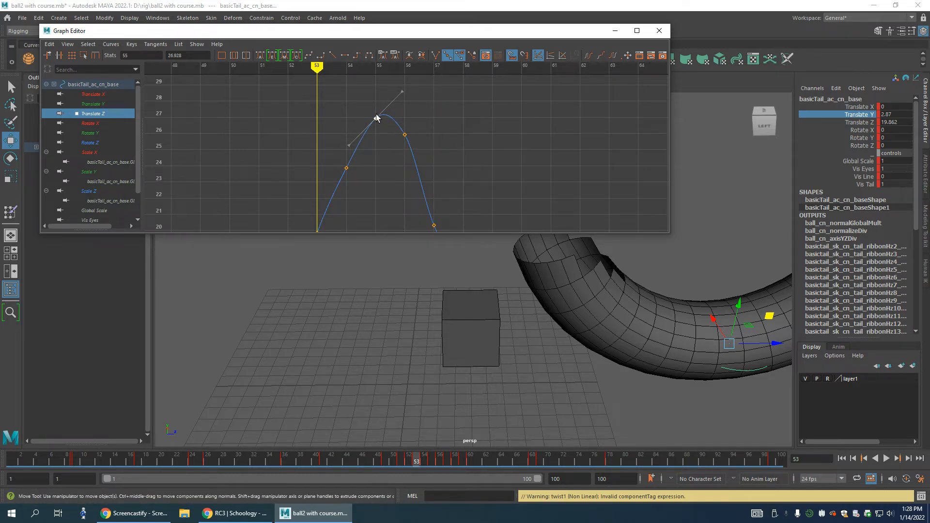
- Move the Graph Editor aside to uncover the tube and check the ball's position at frames 55 and 54
{"action": "mouse_move", "coordinate": [321, 68]}
{"action": "left_mouse_down"}
{"action": "mouse_move", "coordinate": [417, 82]}
{"action": "mouse_move", "coordinate": [386, 80]}
{"action": "left_mouse_up"}
{"action": "left_click_drag", "start_coordinate": [467, 32], "coordinate": [290, 27]}
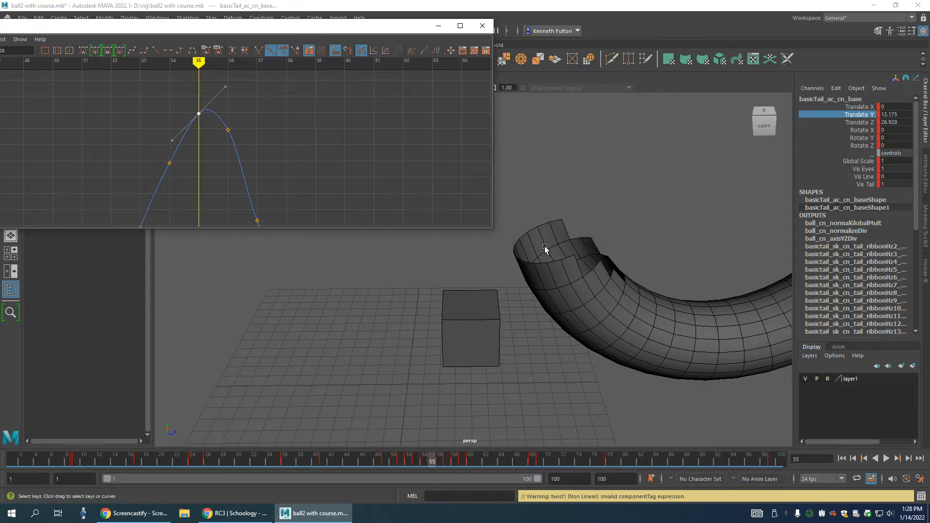
{"action": "scroll", "coordinate": [545, 249], "scroll_direction": "down", "scroll_amount": 5}
{"action": "mouse_move", "coordinate": [199, 61]}
{"action": "left_mouse_down"}
{"action": "mouse_move", "coordinate": [173, 59]}
{"action": "mouse_move", "coordinate": [228, 60]}
{"action": "mouse_move", "coordinate": [169, 60]}
{"action": "left_mouse_up"}
{"action": "scroll", "coordinate": [546, 281], "scroll_direction": "up", "scroll_amount": 4}
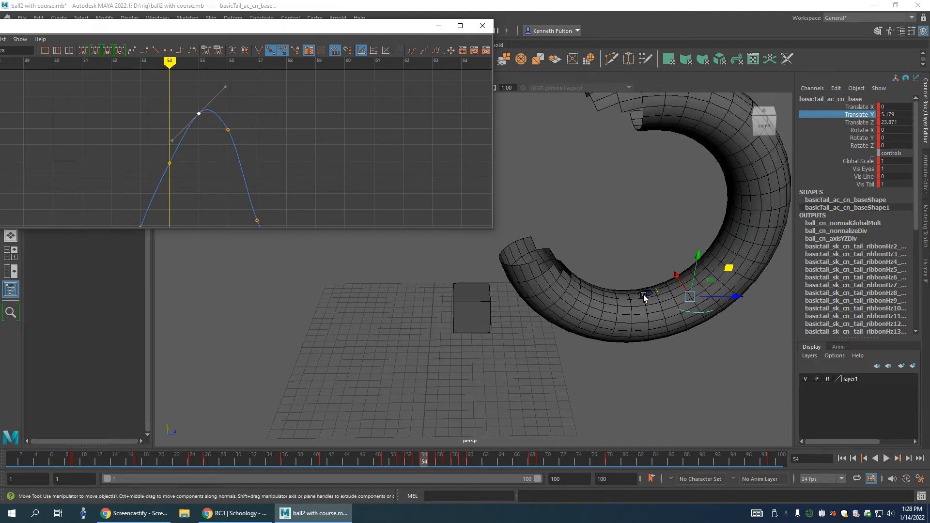
- Adjust the Translate Z key at frame 54, keeping it on that frame but placing it higher on the curve
{"action": "left_click", "coordinate": [170, 164]}
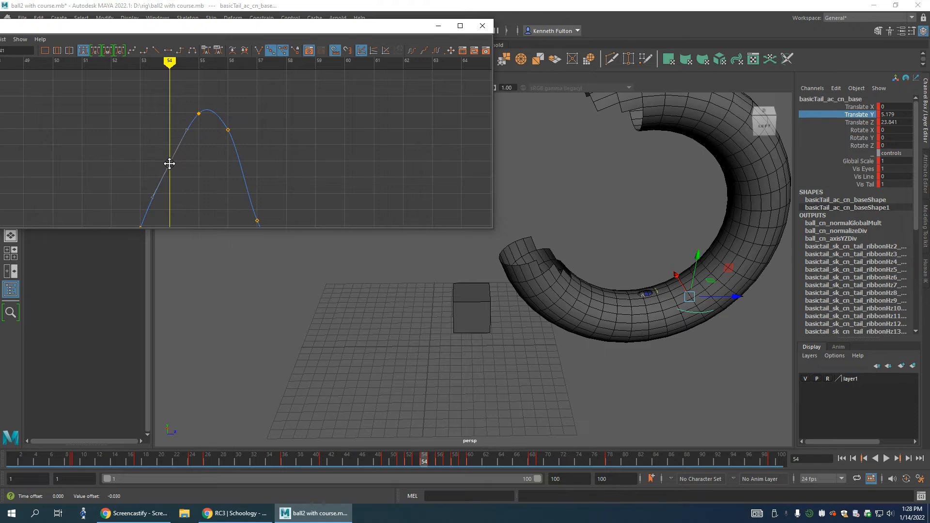
{"action": "left_click_drag", "start_coordinate": [170, 163], "coordinate": [175, 166]}
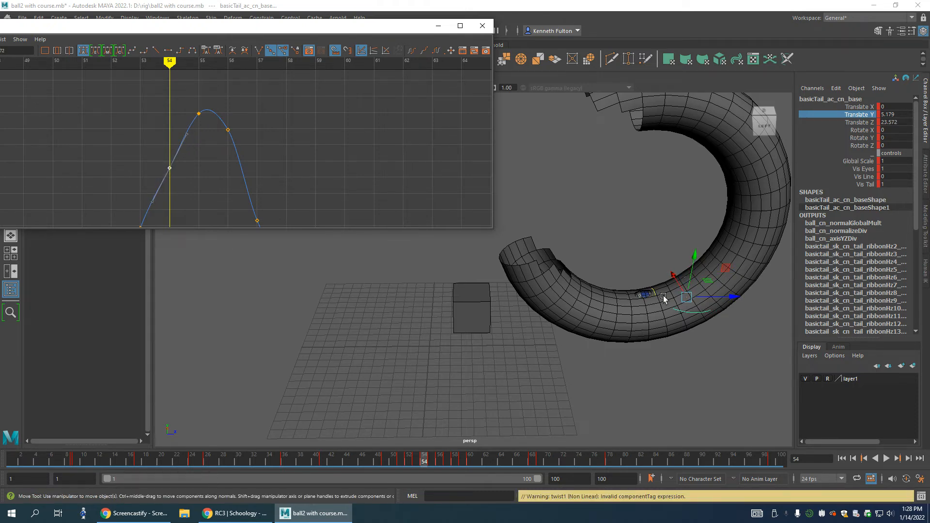
{"action": "left_click_drag", "start_coordinate": [171, 167], "coordinate": [149, 167]}
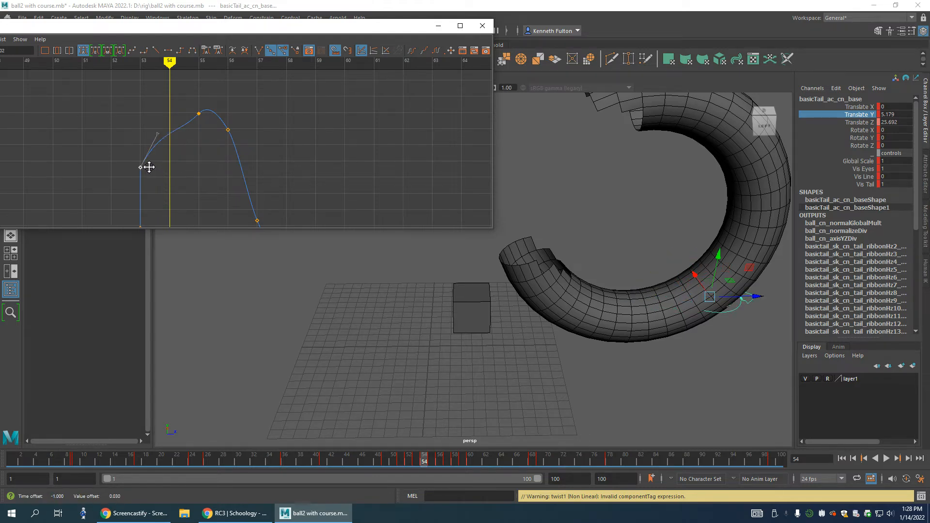
{"action": "left_click_drag", "start_coordinate": [148, 167], "coordinate": [170, 151]}
- Raise the Translate Z key at frame 55 to 27.048 and adjust the tangent of the key at frame 56
{"action": "mouse_move", "coordinate": [174, 64]}
{"action": "left_mouse_down"}
{"action": "mouse_move", "coordinate": [142, 66]}
{"action": "mouse_move", "coordinate": [188, 71]}
{"action": "left_mouse_up"}
{"action": "left_click_drag", "start_coordinate": [199, 115], "coordinate": [233, 135]}
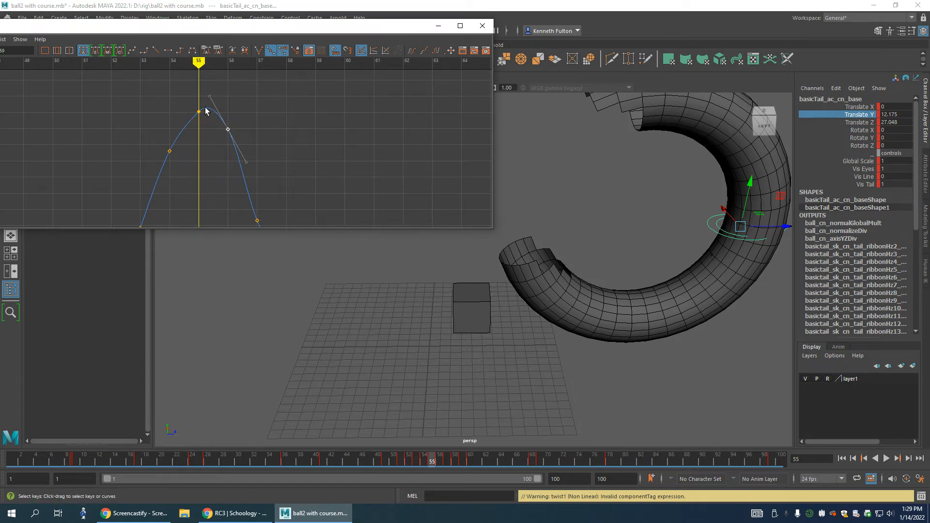
{"action": "left_click", "coordinate": [227, 130]}
{"action": "mouse_move", "coordinate": [198, 61]}
{"action": "left_mouse_down"}
{"action": "mouse_move", "coordinate": [228, 61]}
{"action": "mouse_move", "coordinate": [199, 60]}
{"action": "left_mouse_up"}
{"action": "left_click_drag", "start_coordinate": [209, 98], "coordinate": [217, 97]}
- Move to frame 41, where the ball sits on the cube, and select the Translate Z key there
{"action": "key", "text": "f"}
{"action": "scroll", "coordinate": [263, 161], "scroll_direction": "down", "scroll_amount": 3}
{"action": "scroll", "coordinate": [255, 174], "scroll_direction": "up", "scroll_amount": 3}
{"action": "middle_click_drag", "start_coordinate": [267, 171], "coordinate": [395, 101], "text": "alt"}
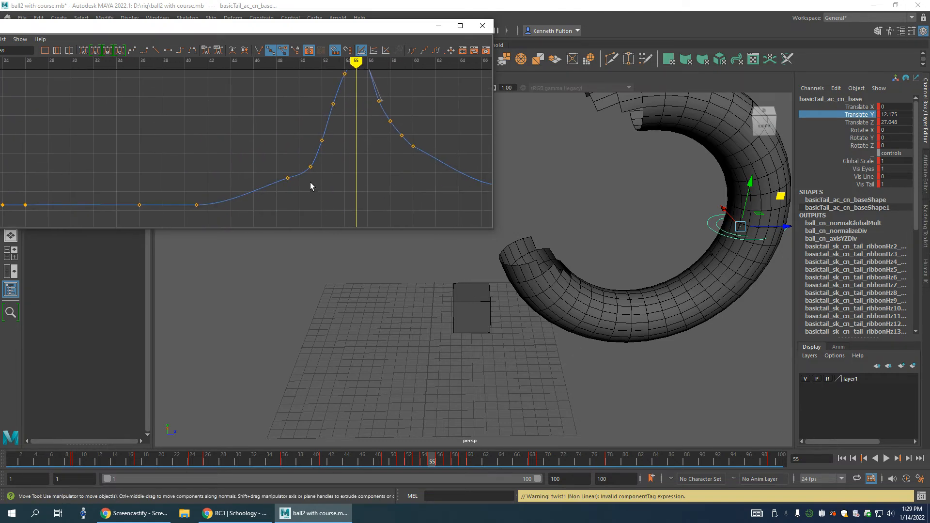
{"action": "left_click_drag", "start_coordinate": [348, 73], "coordinate": [199, 98]}
{"action": "left_click", "coordinate": [196, 204]}
{"action": "key", "text": "f"}
{"action": "middle_click_drag", "start_coordinate": [202, 214], "coordinate": [320, 107], "text": "alt"}
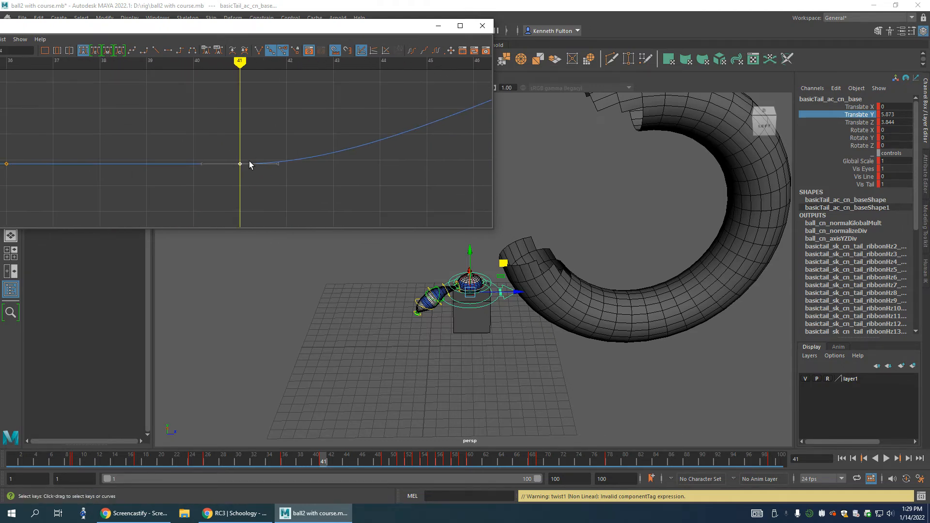
- Try to tilt the unified tangent of the frame 41 key upward
{"action": "left_click_drag", "start_coordinate": [277, 164], "coordinate": [267, 133]}
{"action": "mouse_move", "coordinate": [241, 62]}
{"action": "left_mouse_down"}
{"action": "mouse_move", "coordinate": [99, 61]}
{"action": "mouse_move", "coordinate": [286, 61]}
{"action": "mouse_move", "coordinate": [147, 62]}
{"action": "mouse_move", "coordinate": [240, 62]}
{"action": "left_mouse_up"}
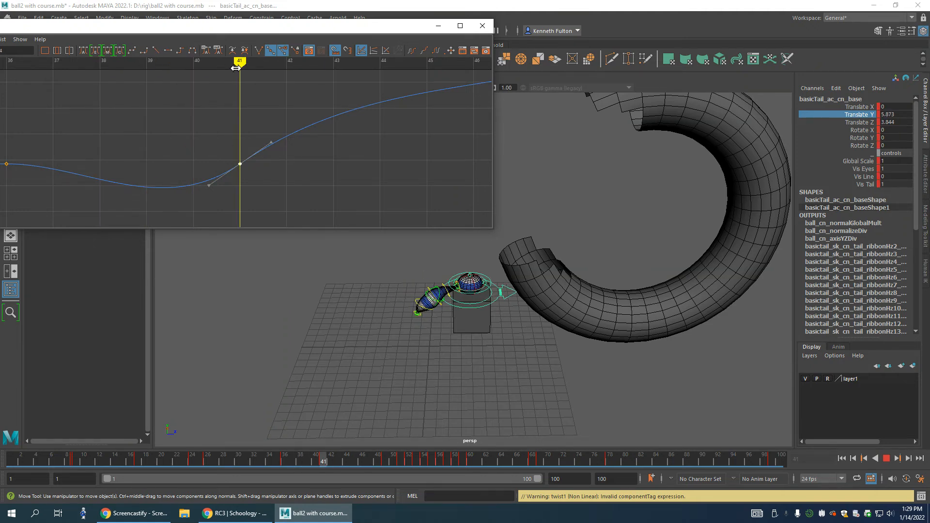
{"action": "left_click_drag", "start_coordinate": [272, 145], "coordinate": [276, 157]}
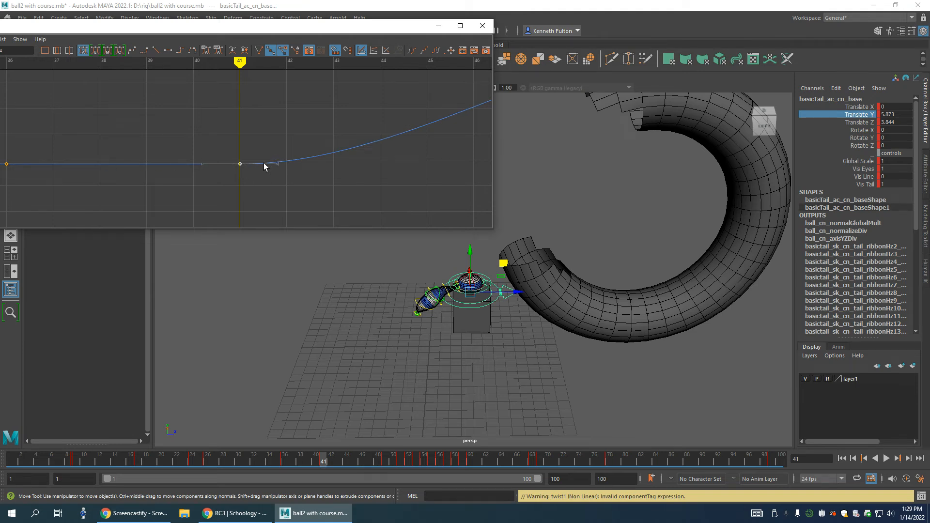
- Break the tangents of the frame 41 key and raise only its outgoing handle slightly, leaving the incoming side flat
{"action": "right_click", "coordinate": [239, 164]}
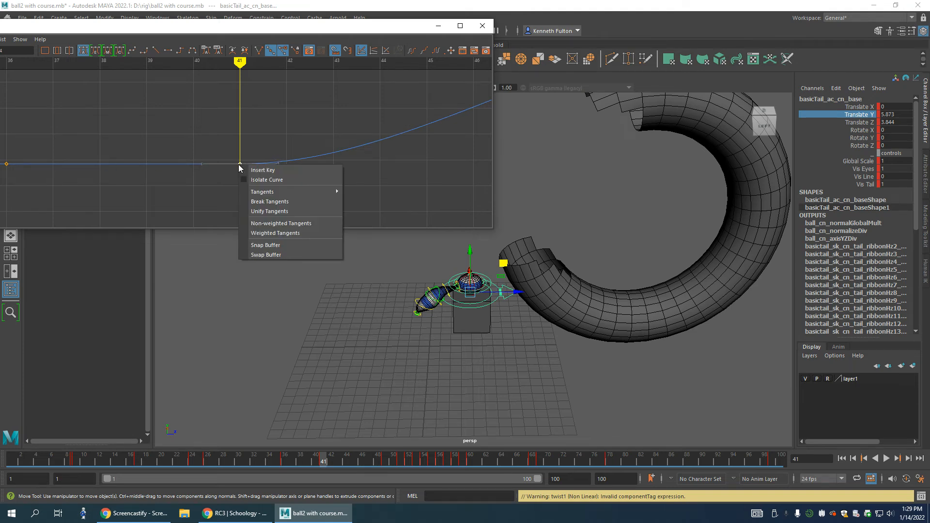
{"action": "left_click", "coordinate": [254, 202]}
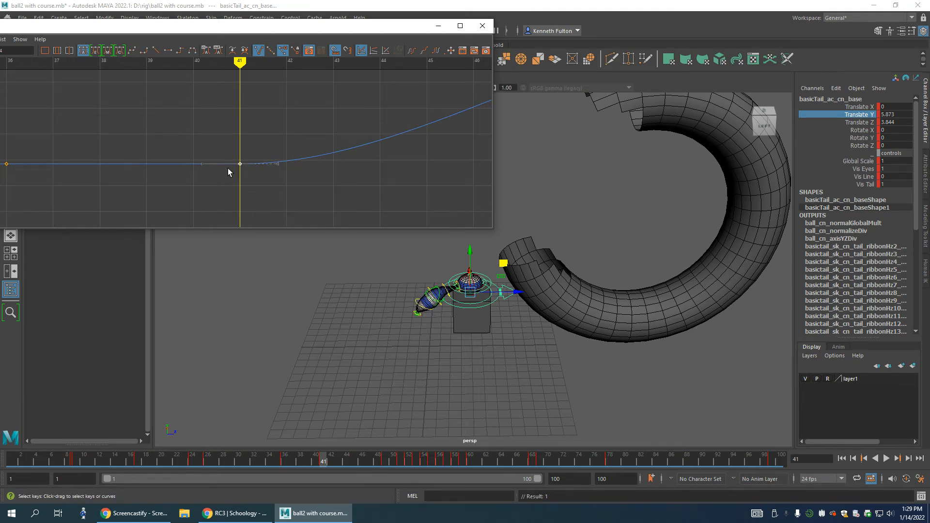
{"action": "left_click_drag", "start_coordinate": [277, 165], "coordinate": [277, 155]}
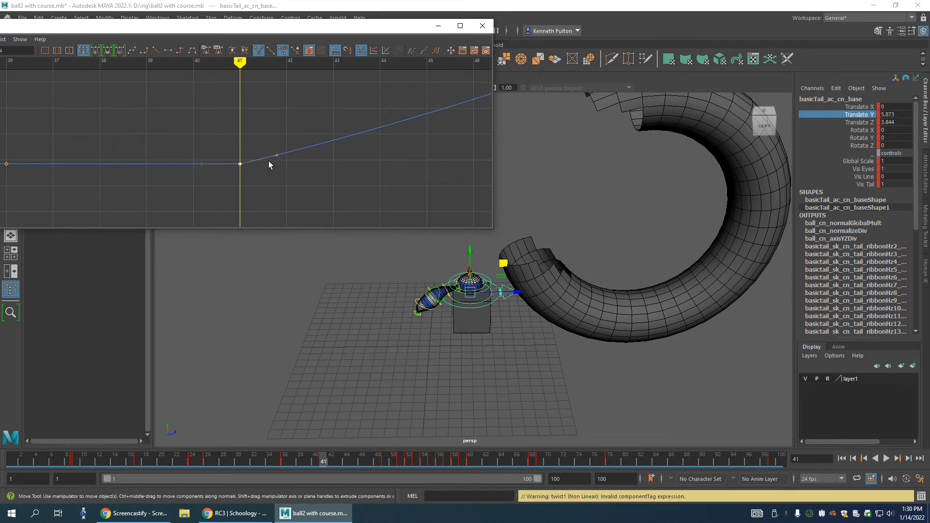
{"action": "mouse_move", "coordinate": [240, 73]}
{"action": "left_mouse_down"}
{"action": "mouse_move", "coordinate": [145, 73]}
{"action": "mouse_move", "coordinate": [426, 72]}
{"action": "mouse_move", "coordinate": [240, 73]}
{"action": "left_mouse_up"}
{"action": "left_click_drag", "start_coordinate": [276, 157], "coordinate": [280, 164]}
{"action": "mouse_move", "coordinate": [244, 66]}
{"action": "left_mouse_down"}
{"action": "mouse_move", "coordinate": [287, 67]}
{"action": "mouse_move", "coordinate": [241, 67]}
{"action": "left_mouse_up"}
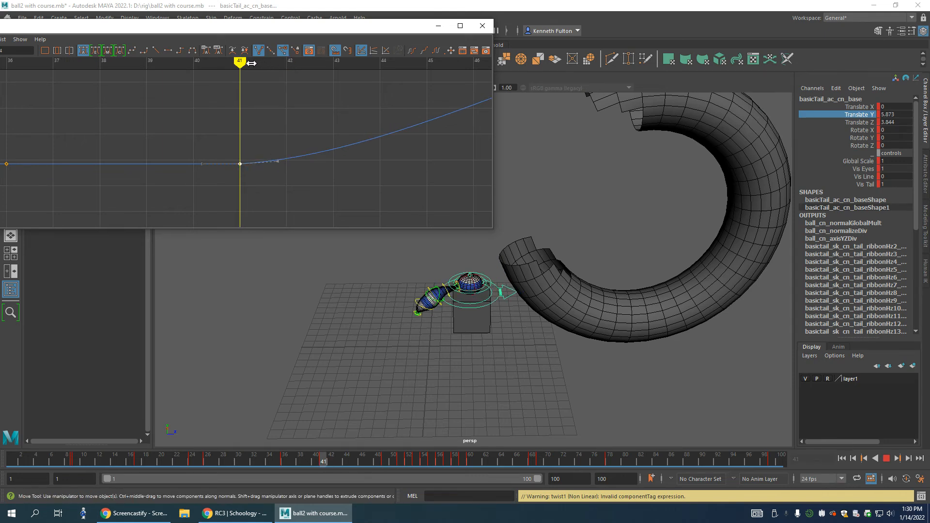
- Select all of the ball-and-tail rig's controls together to display their combined animation curves
{"action": "key", "text": "a"}
{"action": "scroll", "coordinate": [349, 166], "scroll_direction": "up", "scroll_amount": 3}
{"action": "middle_click_drag", "start_coordinate": [381, 152], "coordinate": [315, 213], "text": "alt"}
{"action": "scroll", "coordinate": [317, 137], "scroll_direction": "down", "scroll_amount": 2}
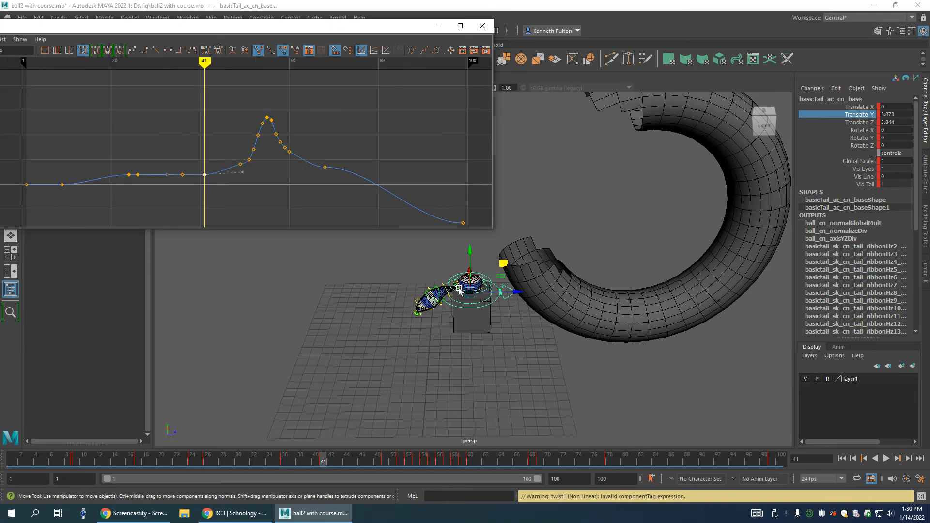
{"action": "left_click", "coordinate": [484, 311]}
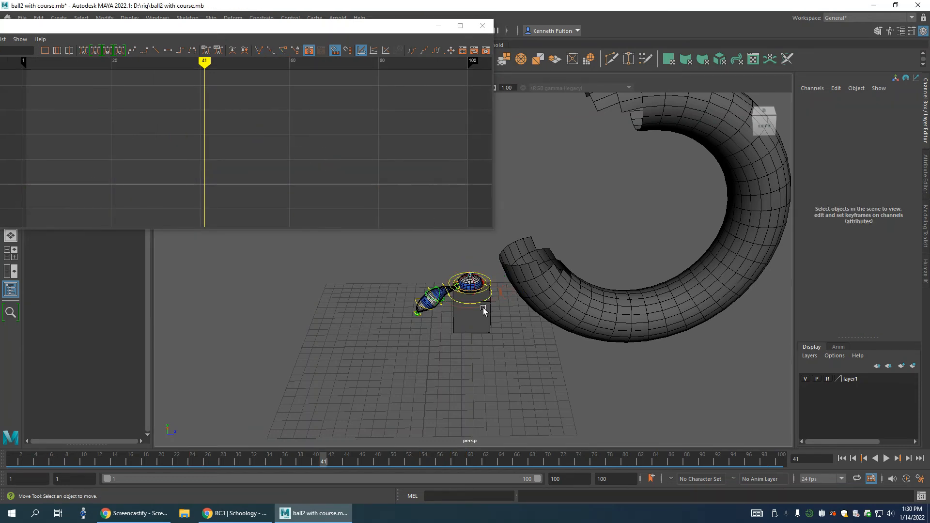
{"action": "left_click", "coordinate": [453, 299]}
{"action": "left_click_drag", "start_coordinate": [375, 257], "coordinate": [518, 328]}
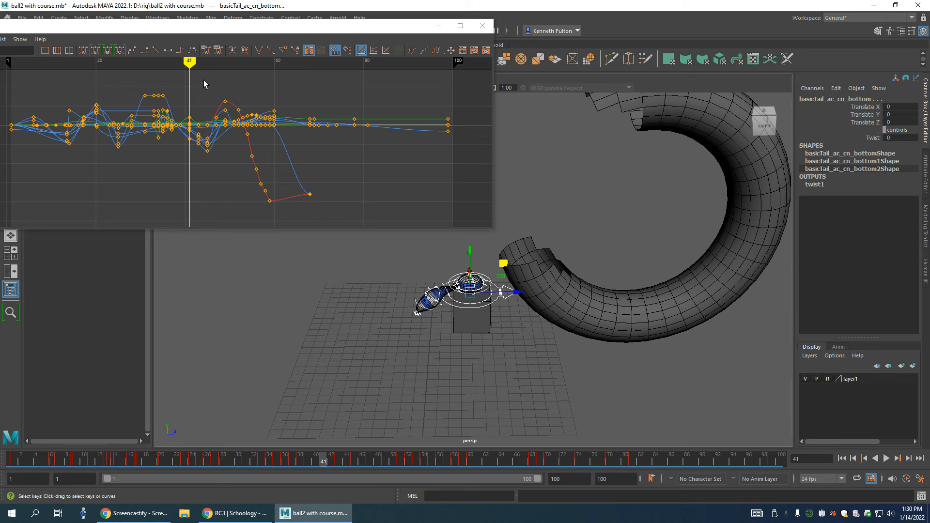
- Try to shift all of the rig's keys after frame 41 along the timeline, then clear the key selection
{"action": "left_click_drag", "start_coordinate": [205, 74], "coordinate": [474, 208]}
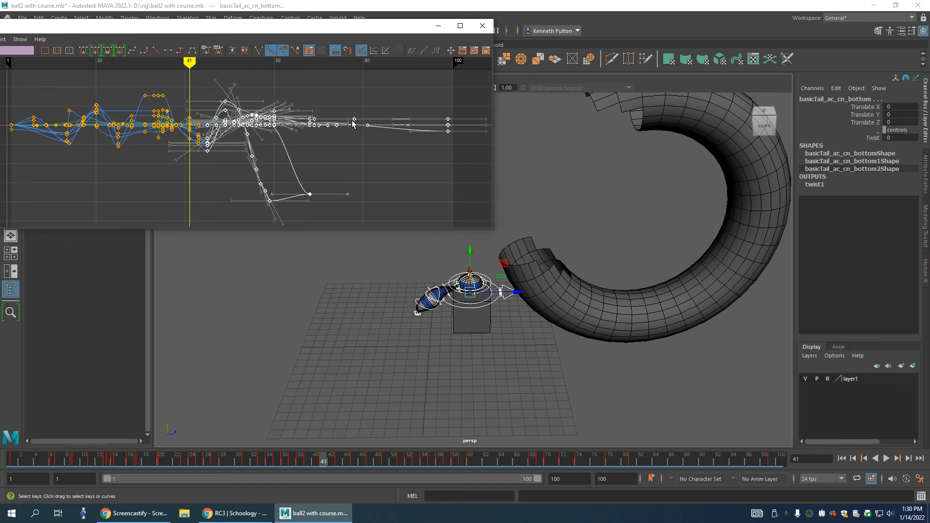
{"action": "middle_click_drag", "start_coordinate": [352, 117], "coordinate": [353, 116], "text": "shift"}
{"action": "mouse_move", "coordinate": [356, 119]}
{"action": "middle_mouse_down", "text": "shift"}
{"action": "mouse_move", "coordinate": [412, 120]}
{"action": "mouse_move", "coordinate": [346, 117]}
{"action": "mouse_move", "coordinate": [367, 119]}
{"action": "mouse_move", "coordinate": [371, 130]}
{"action": "middle_mouse_up", "text": "shift"}
{"action": "left_click", "coordinate": [343, 225]}
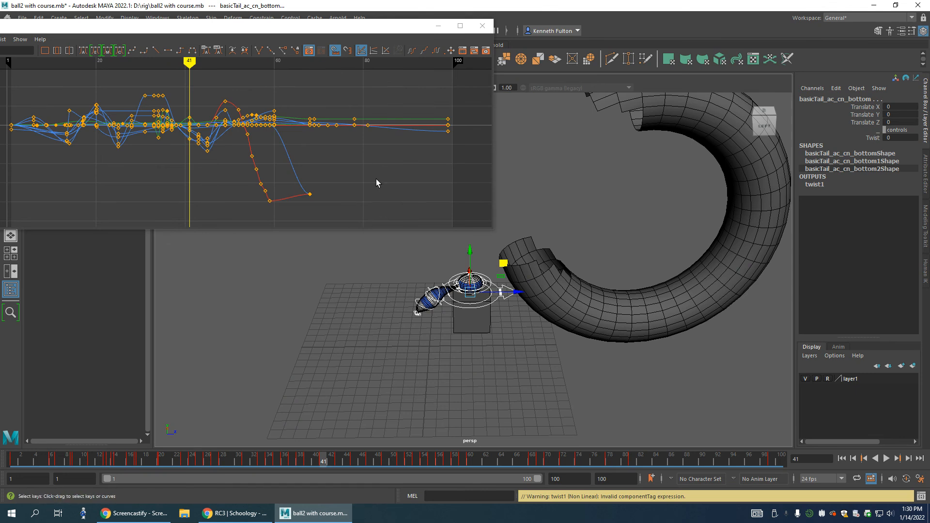
- Bring the Graph Editor fully back into view and browse the channels of the selected rig controls
{"action": "left_click_drag", "start_coordinate": [268, 27], "coordinate": [452, 45]}
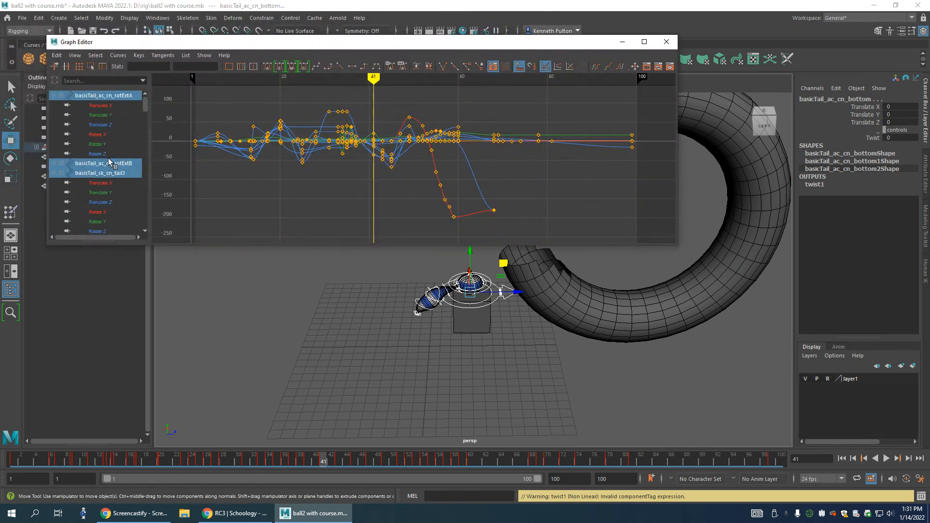
{"action": "scroll", "coordinate": [100, 170], "scroll_direction": "down", "scroll_amount": 5}
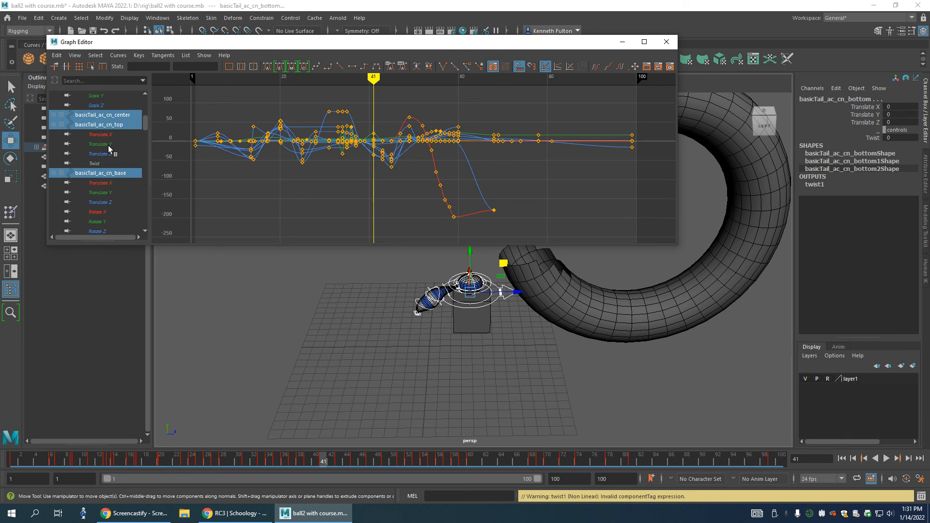
{"action": "scroll", "coordinate": [109, 150], "scroll_direction": "down", "scroll_amount": 5}
{"action": "scroll", "coordinate": [106, 165], "scroll_direction": "up", "scroll_amount": 5}
- Inspect the Translate Z, Y and X curves and the Rotate Z curve of basicTail_sk_cn_tail3, and scrub to frame 53
{"action": "left_click", "coordinate": [101, 125]}
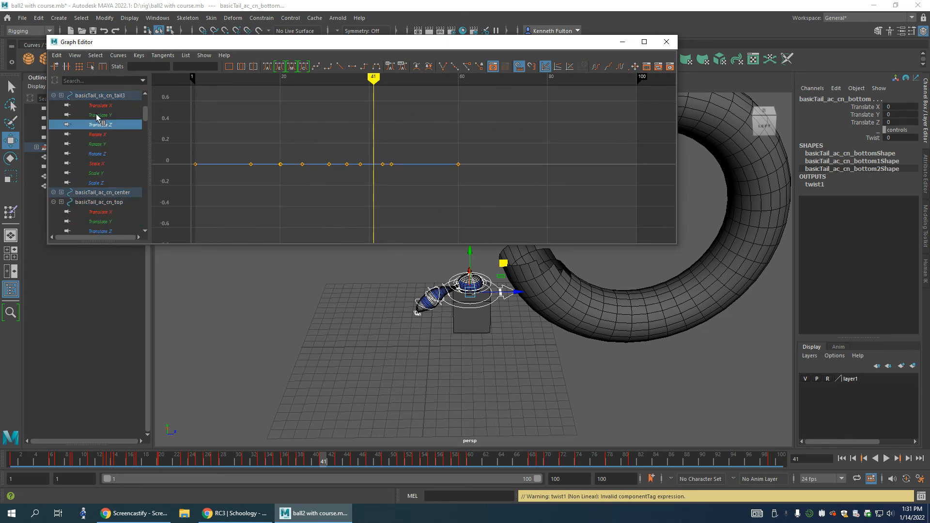
{"action": "left_click", "coordinate": [102, 115]}
{"action": "left_click", "coordinate": [110, 106]}
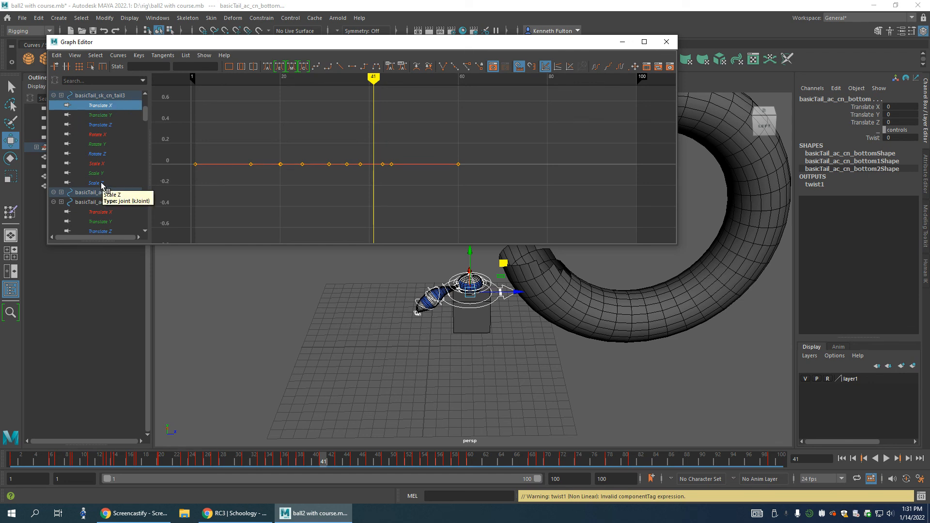
{"action": "left_click", "coordinate": [104, 154]}
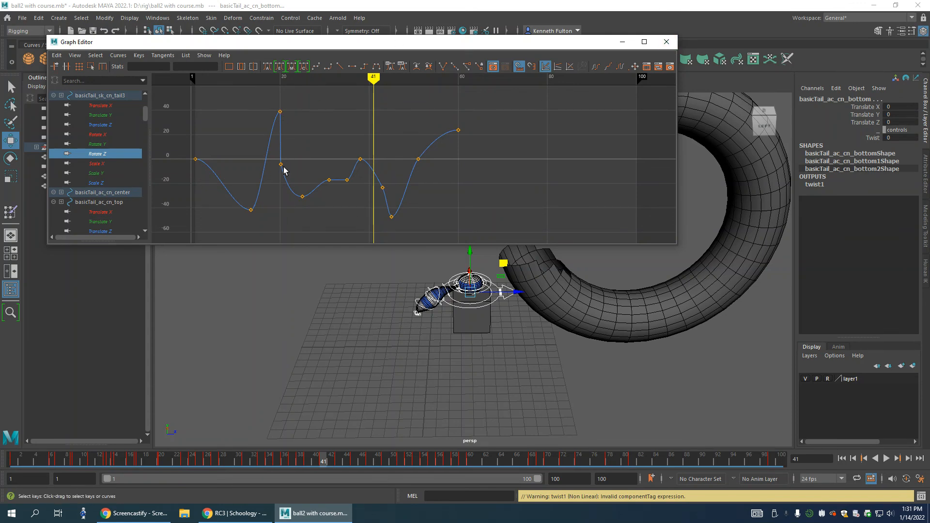
{"action": "left_click_drag", "start_coordinate": [388, 81], "coordinate": [429, 81]}
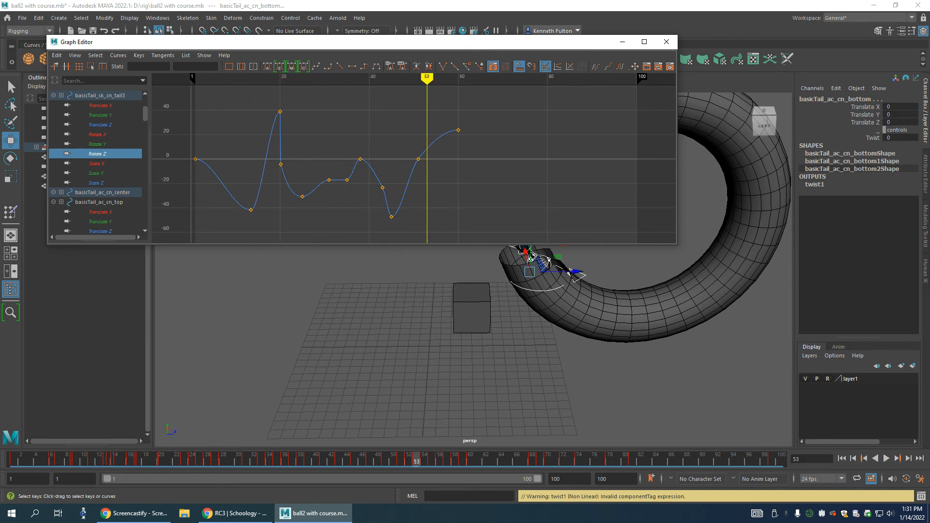